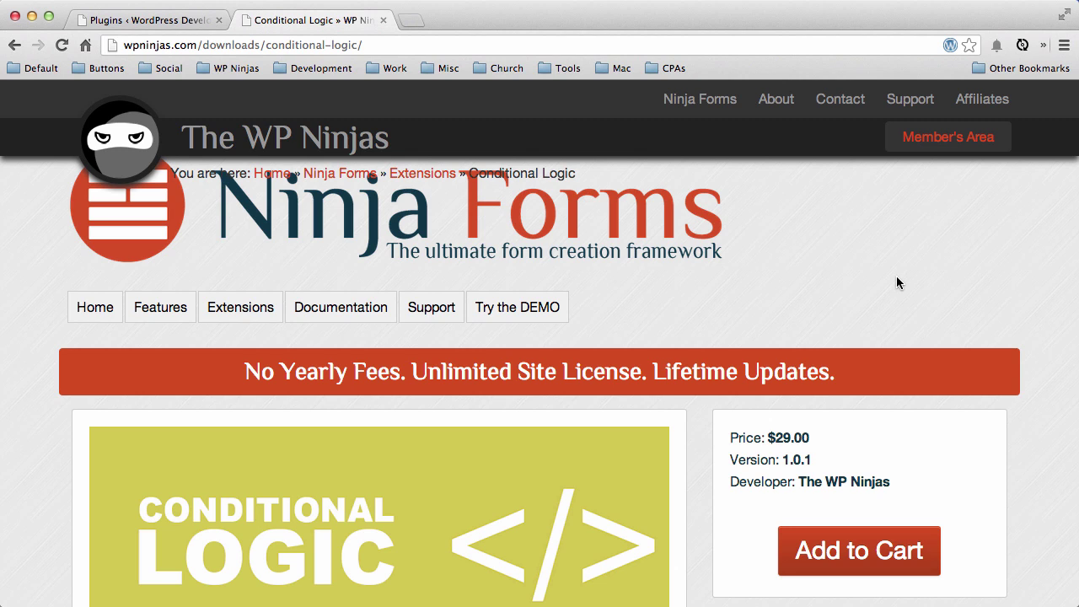
# Reload the Conditional Logic extension page and review its description and features
pyautogui.scroll(-5, 890, 275)
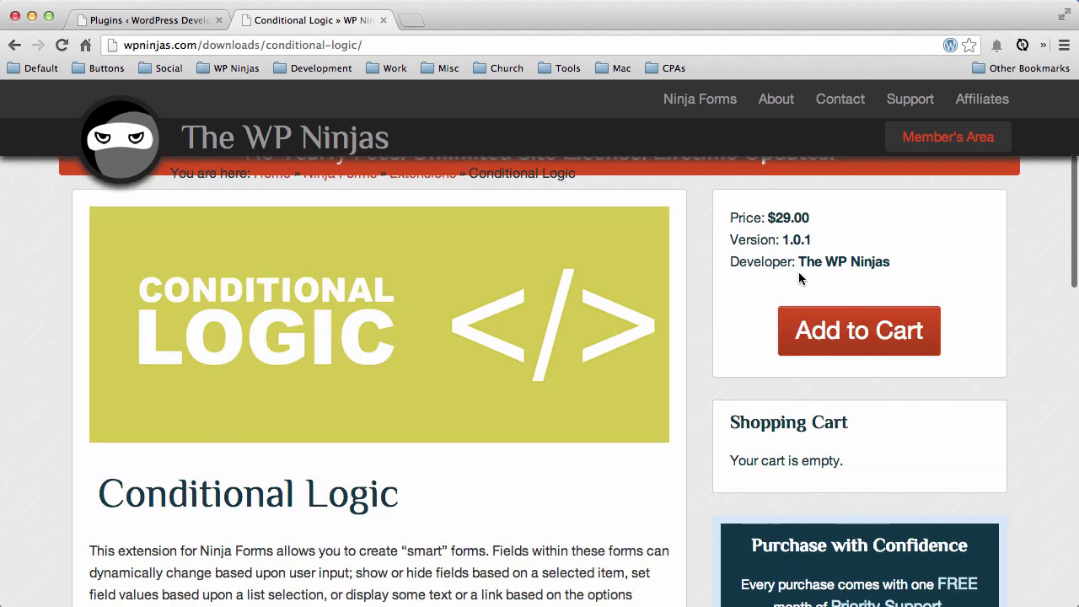
pyautogui.scroll(-7, 463, 345)
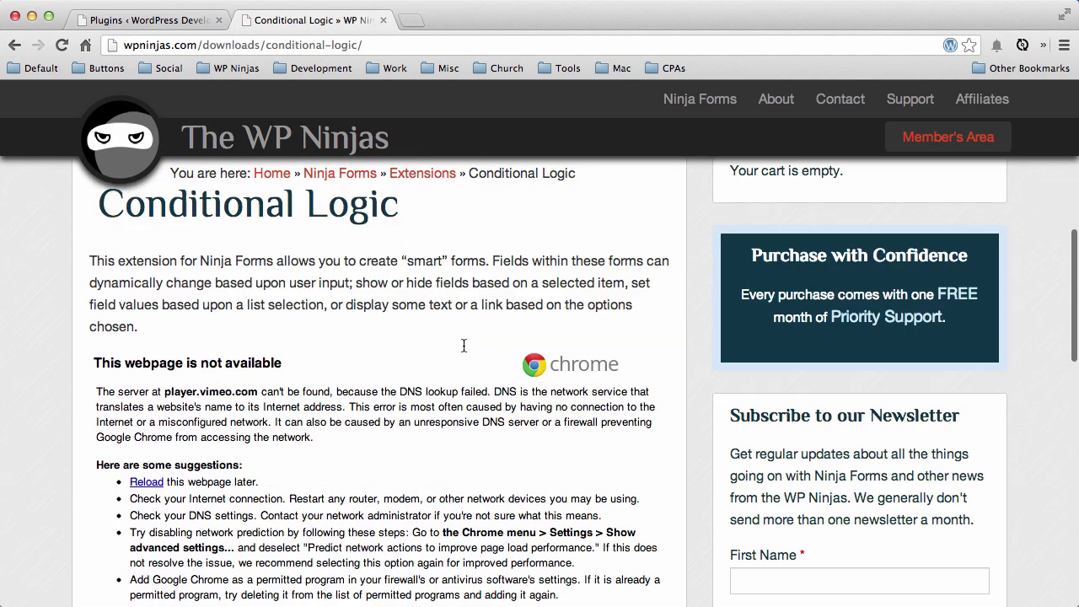
pyautogui.scroll(12, 463, 345)
pyautogui.click(67, 47)
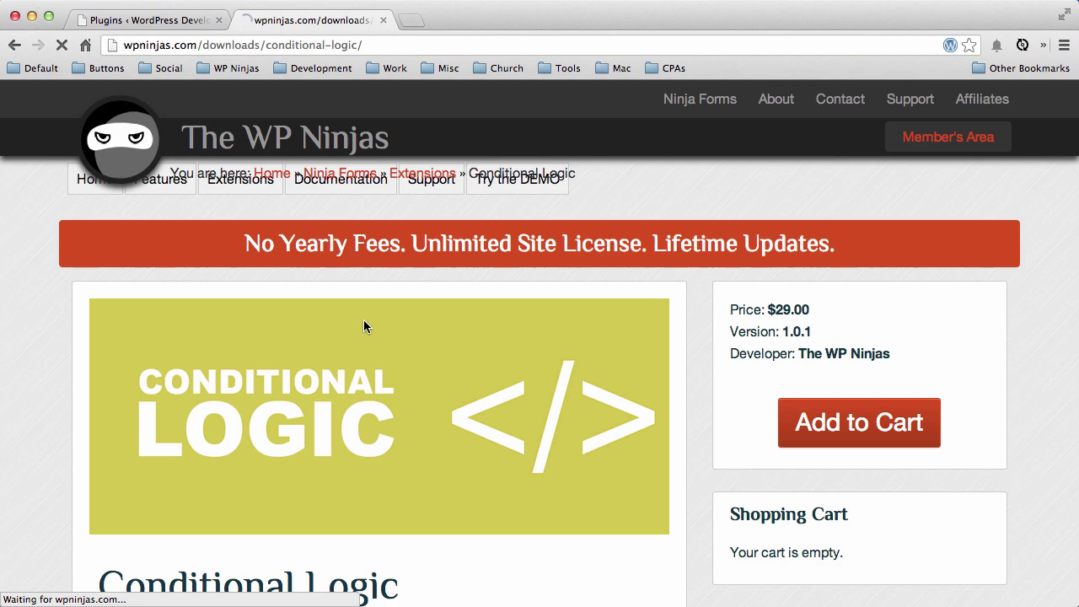
pyautogui.scroll(-8, 407, 367)
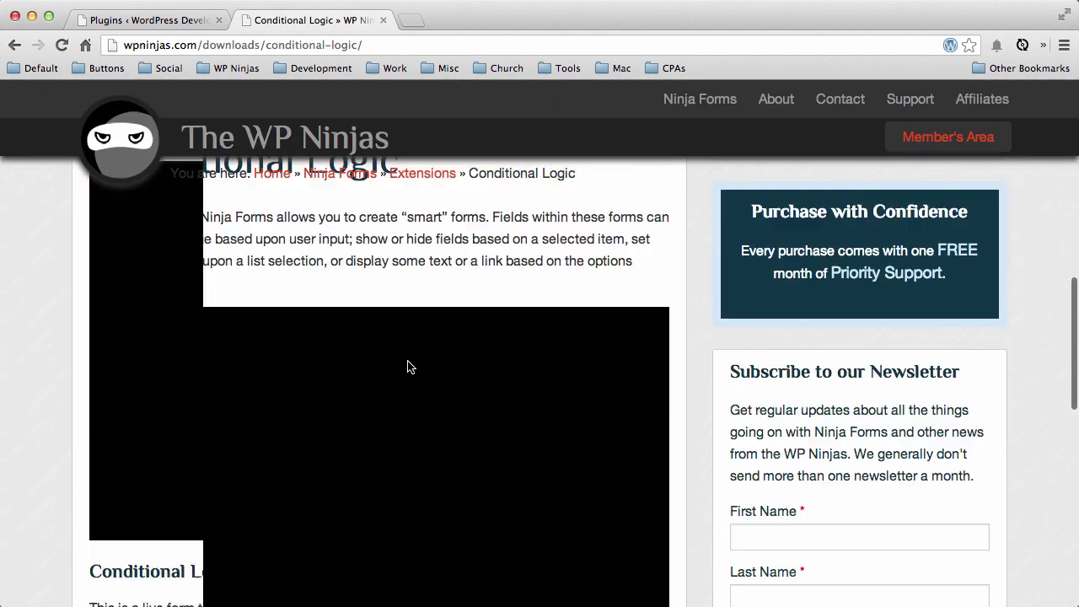
pyautogui.scroll(-10, 408, 367)
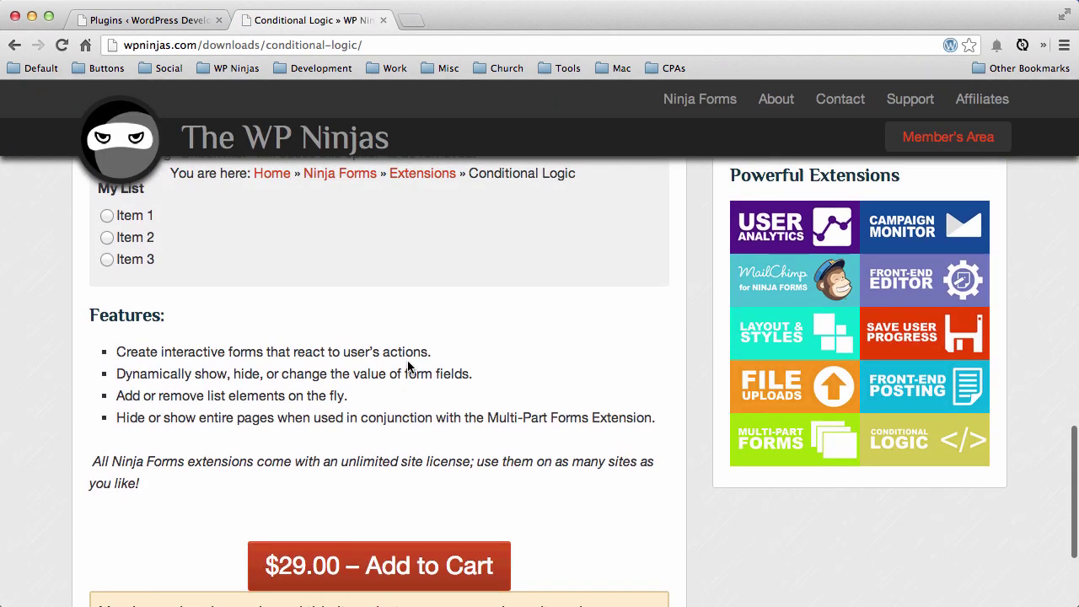
# Test the Conditional Logic example form by enabling "Check me!" and entering the requested name in "What's your name?"
pyautogui.scroll(4, 407, 367)
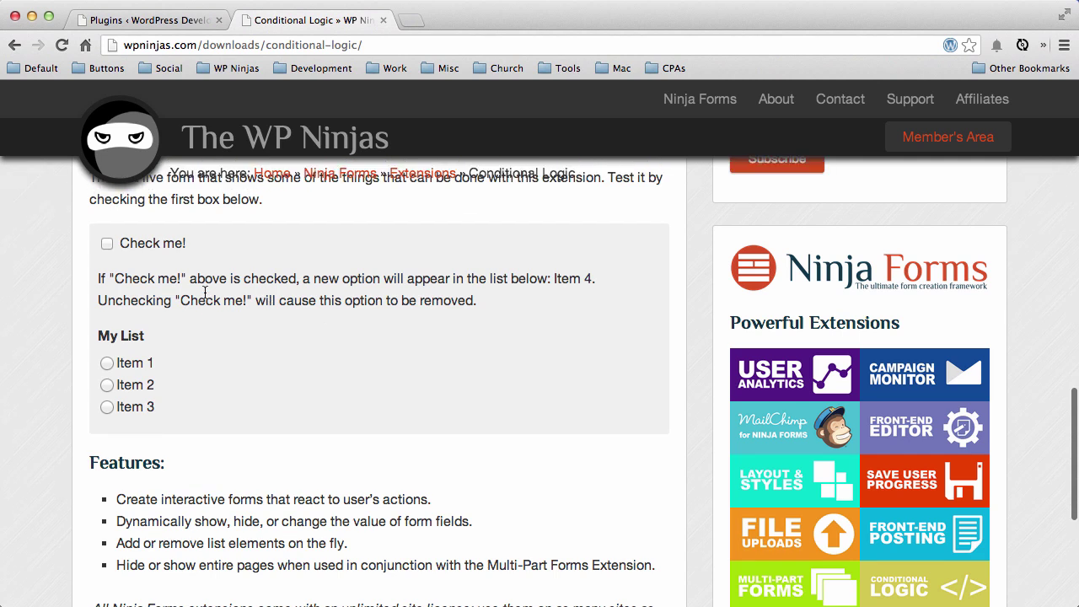
pyautogui.click(107, 245)
pyautogui.click(170, 338)
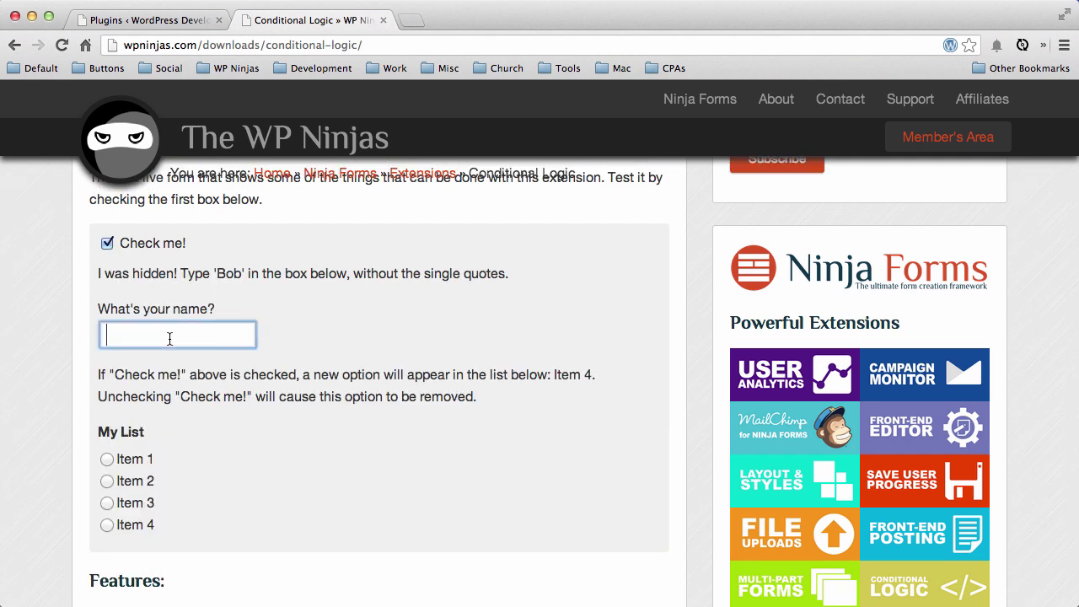
pyautogui.write('Bob')
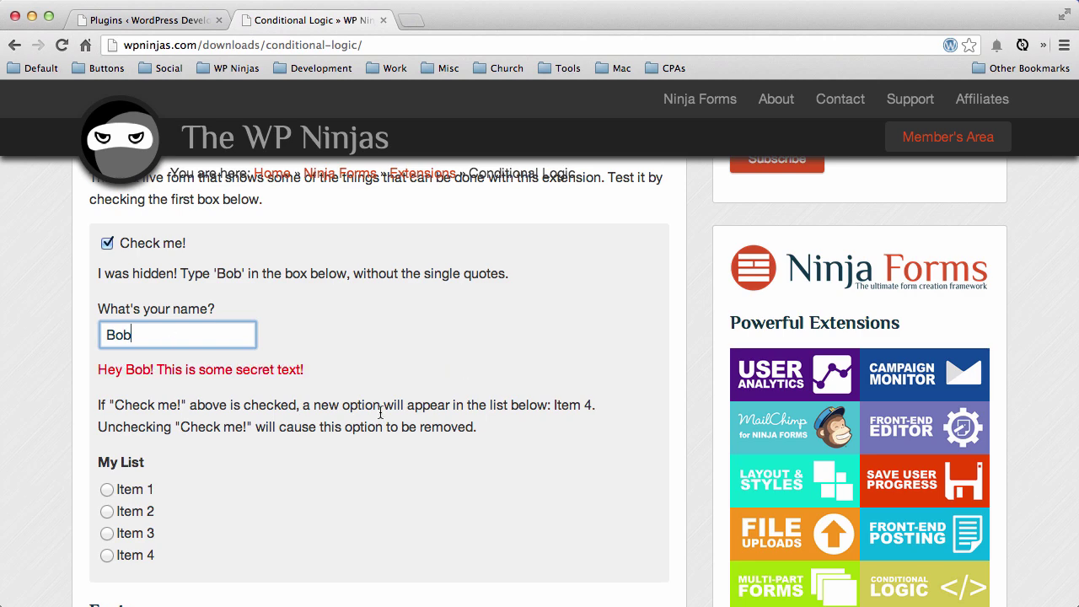
pyautogui.scroll(-5, 156, 380)
pyautogui.scroll(6, 309, 410)
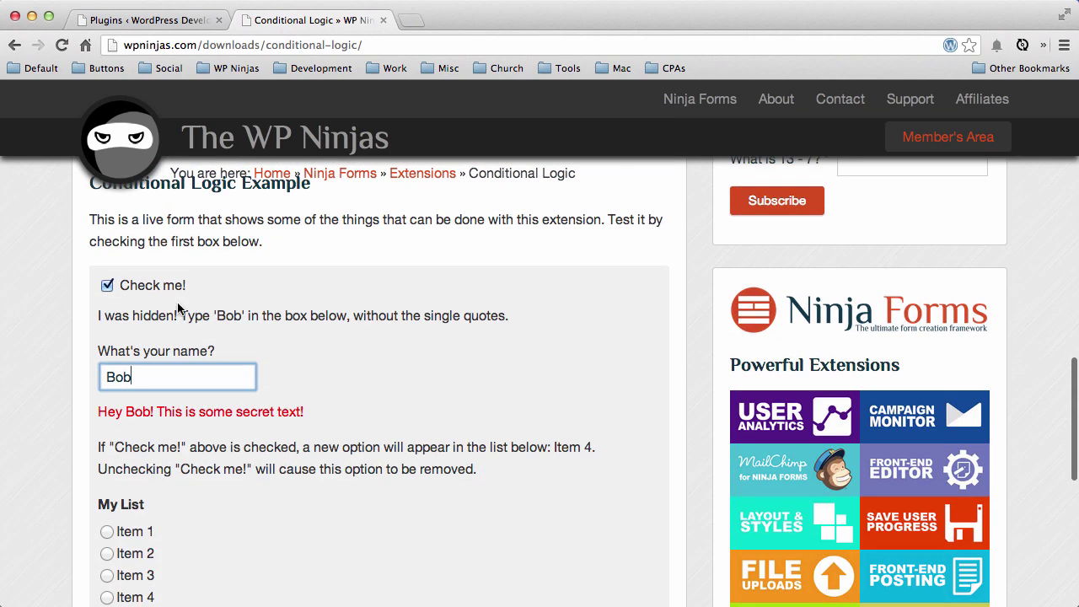
# Disable and re-enable "Check me!" in the example form to examine how its conditional fields and list react
pyautogui.click(108, 286)
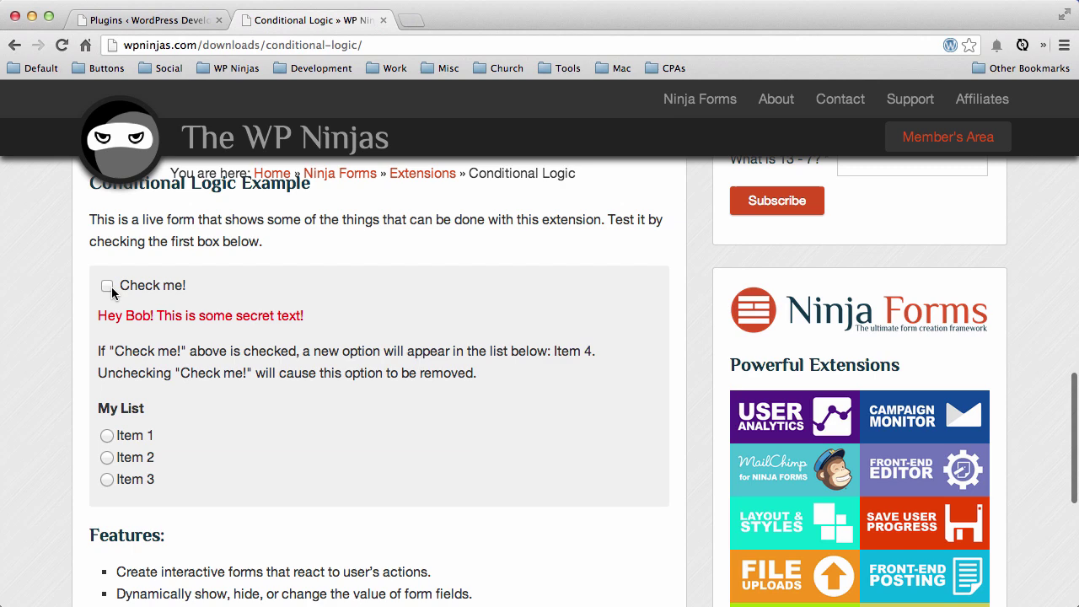
pyautogui.scroll(-1, 242, 380)
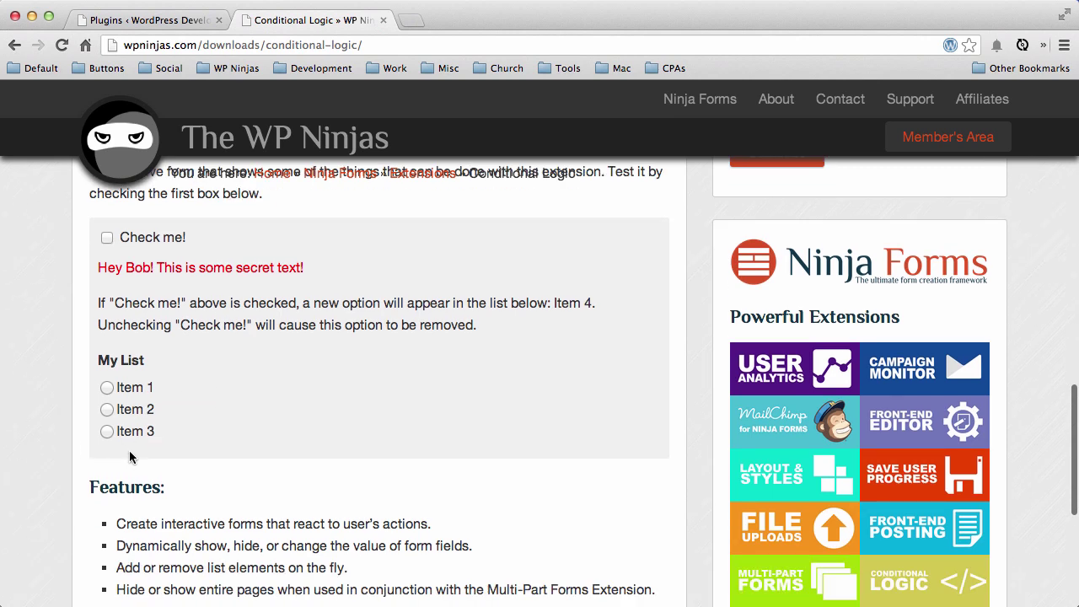
pyautogui.scroll(1, 192, 443)
pyautogui.click(107, 245)
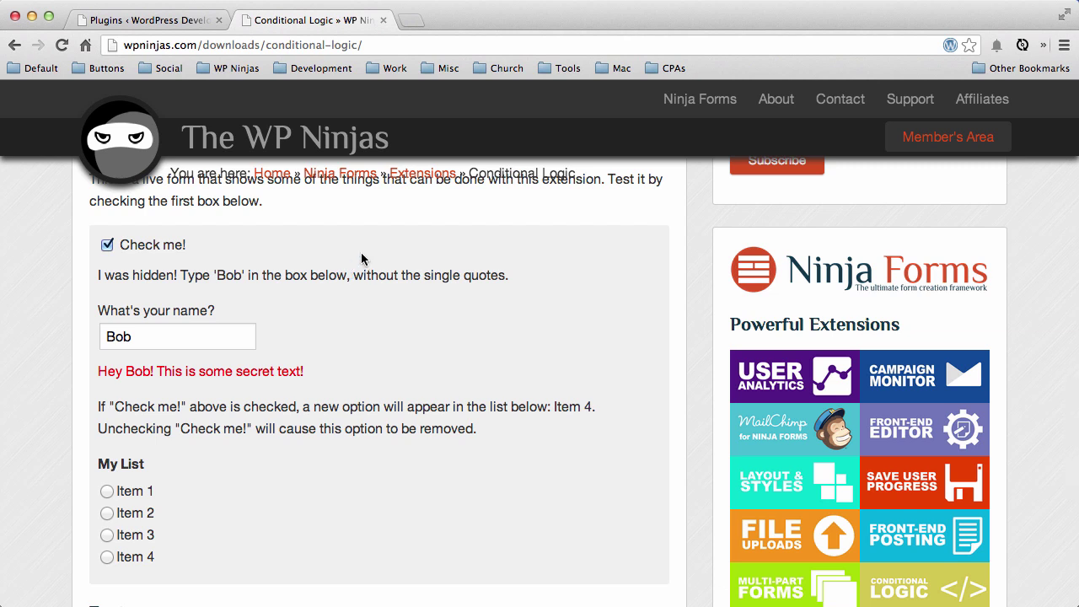
# Activate the Ninja Forms - Conditionals plugin on the WordPress site and open the Contact Us form for editing
pyautogui.click(163, 24)
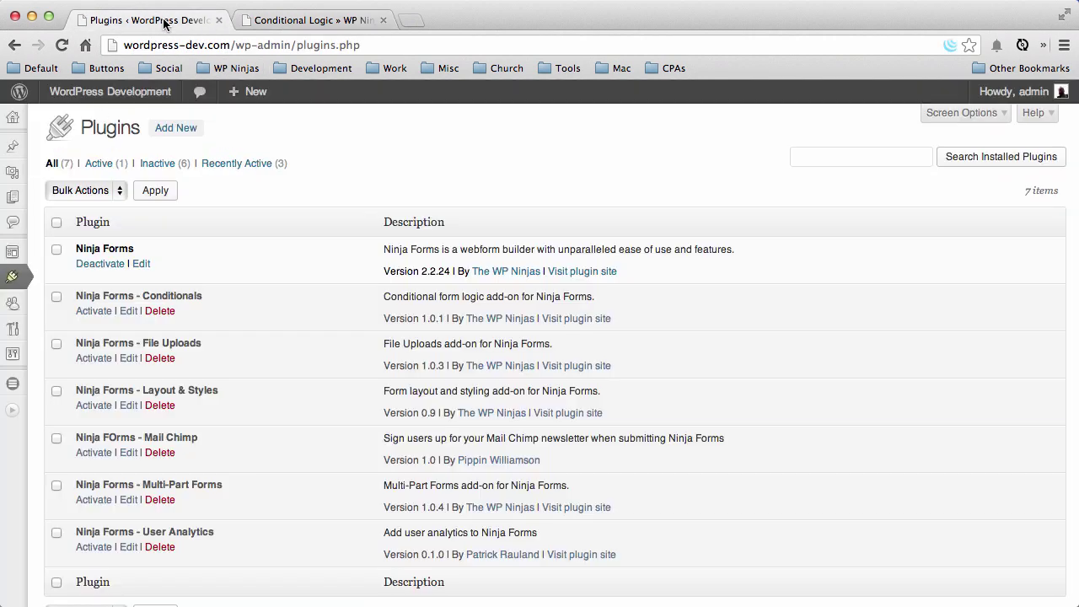
pyautogui.click(94, 311)
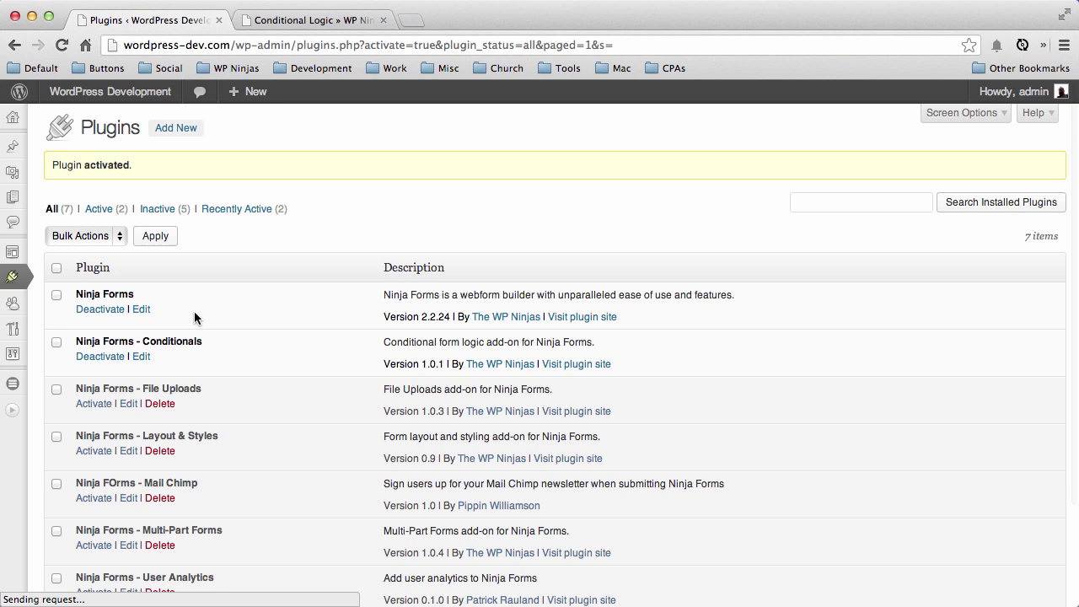
pyautogui.moveTo(25, 385)
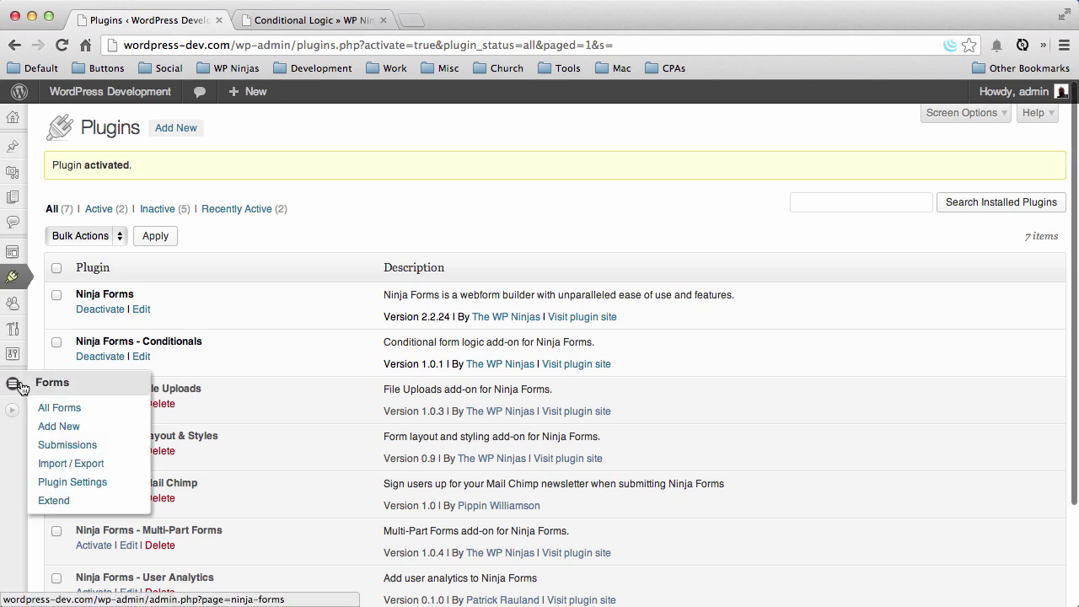
pyautogui.click(42, 411)
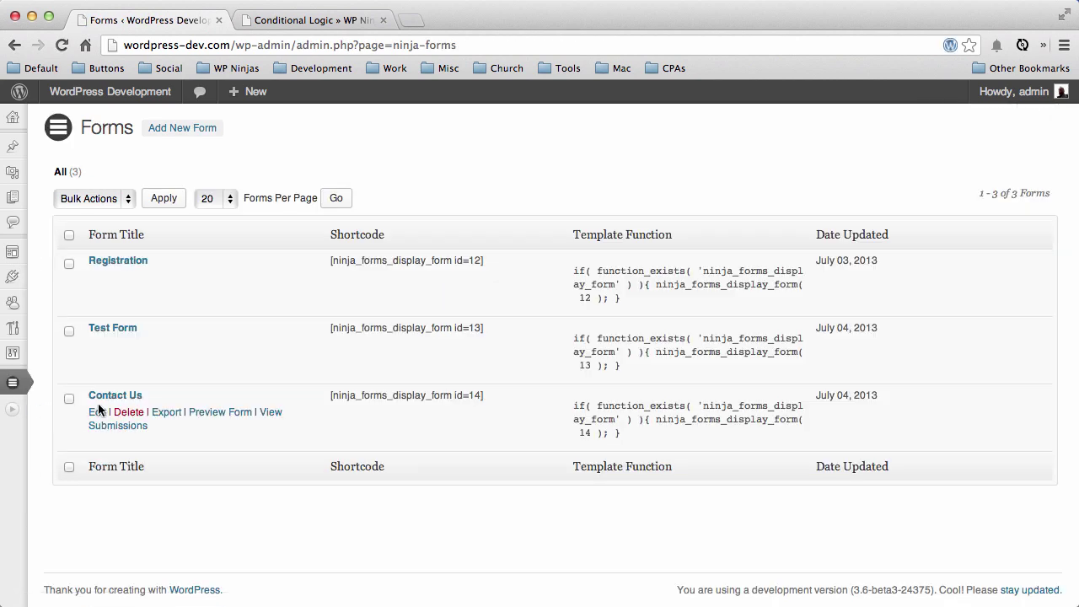
pyautogui.click(98, 411)
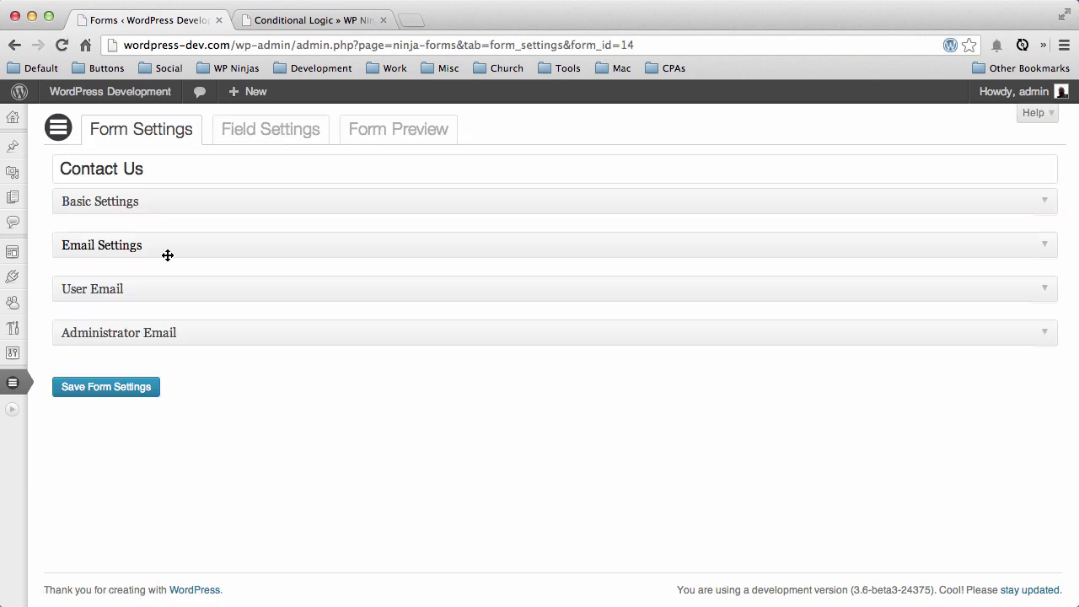
# Preview the Contact Us form and examine the choices in the "What can we help you with?" and "What Product?" dropdowns
pyautogui.click(408, 139)
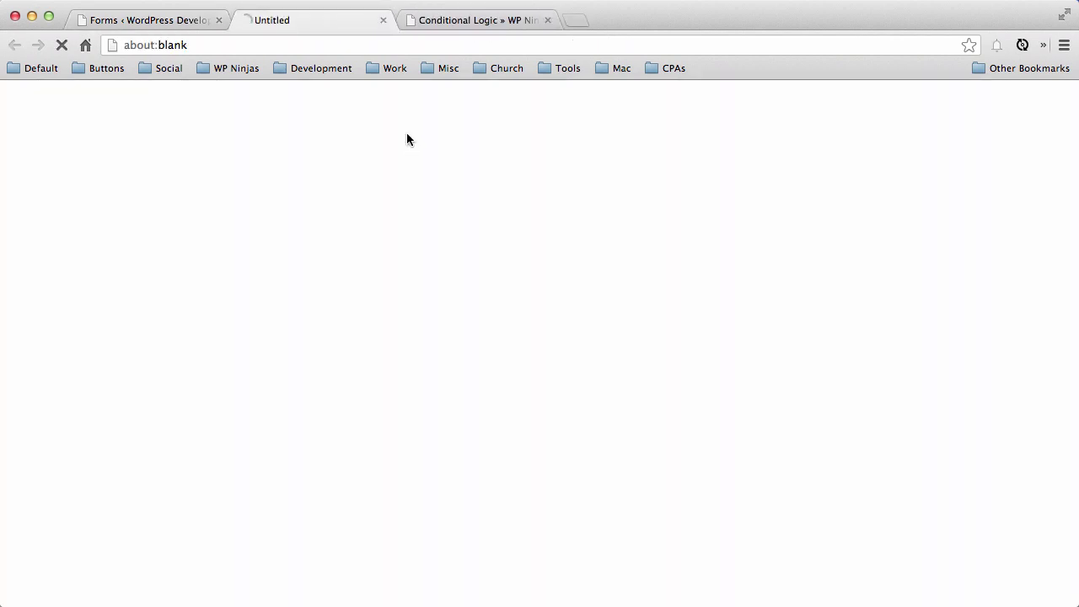
pyautogui.scroll(-3, 245, 262)
pyautogui.scroll(-5, 245, 262)
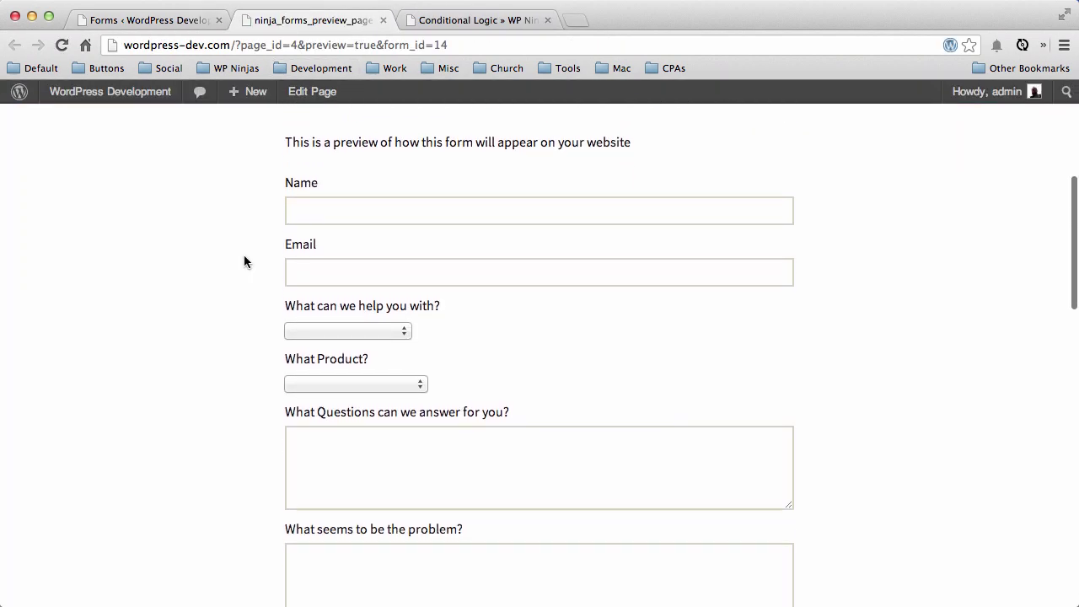
pyautogui.scroll(2, 244, 261)
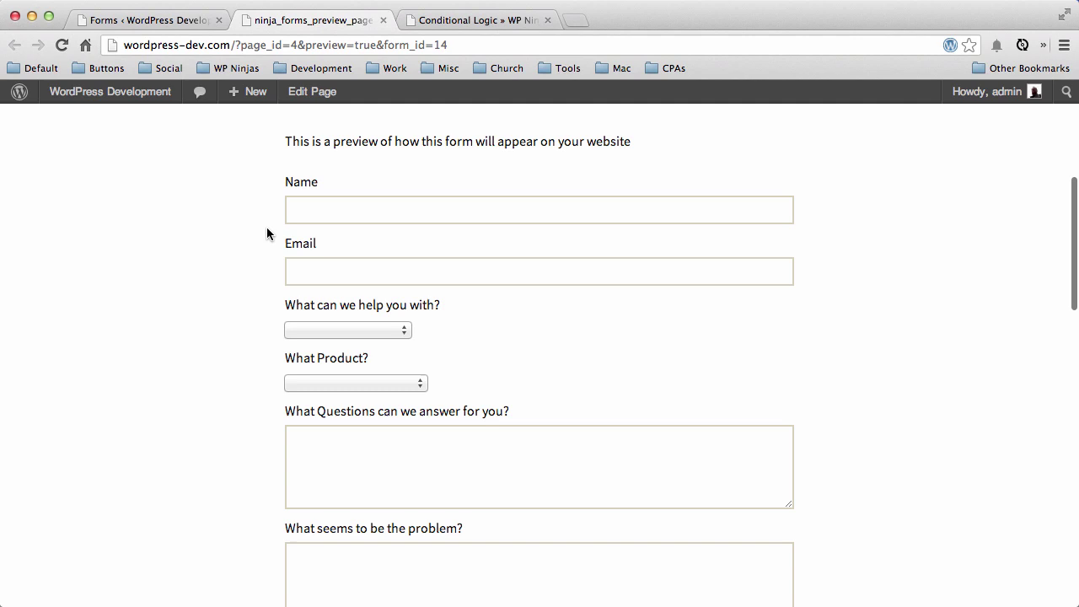
pyautogui.click(366, 331)
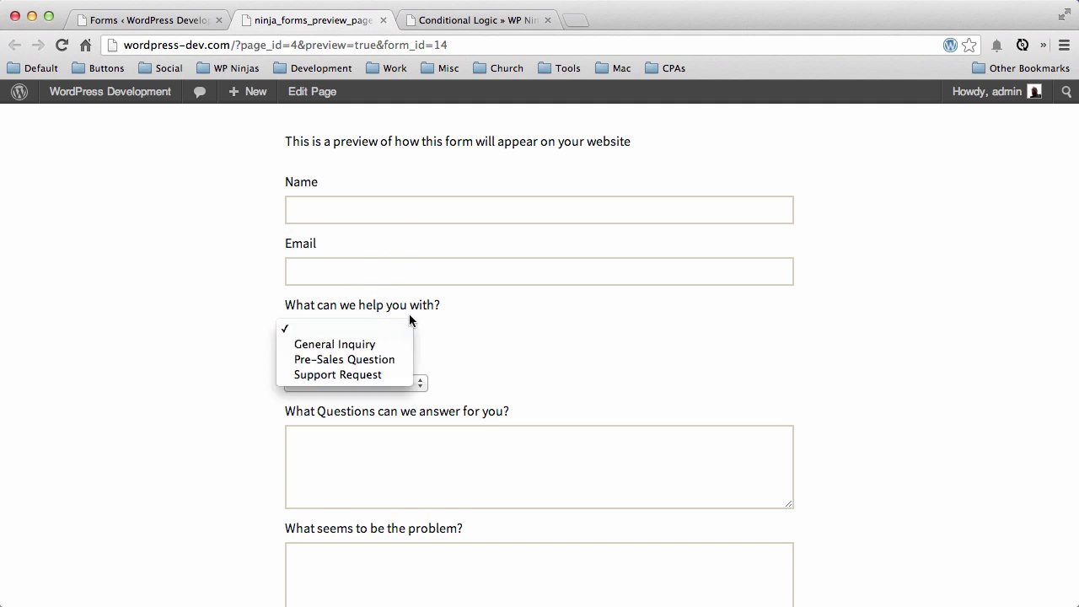
pyautogui.click(471, 331)
pyautogui.click(425, 386)
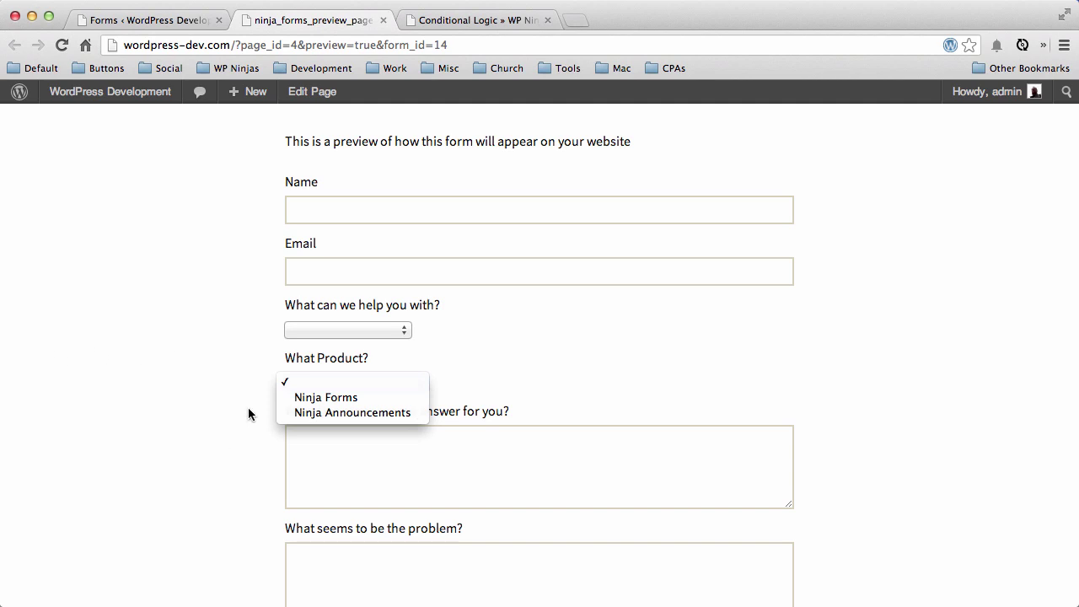
pyautogui.click(221, 415)
# Examine the previewed form's question, problem and message text areas, and recheck the choices under "What can we help you with?"
pyautogui.scroll(-2, 221, 409)
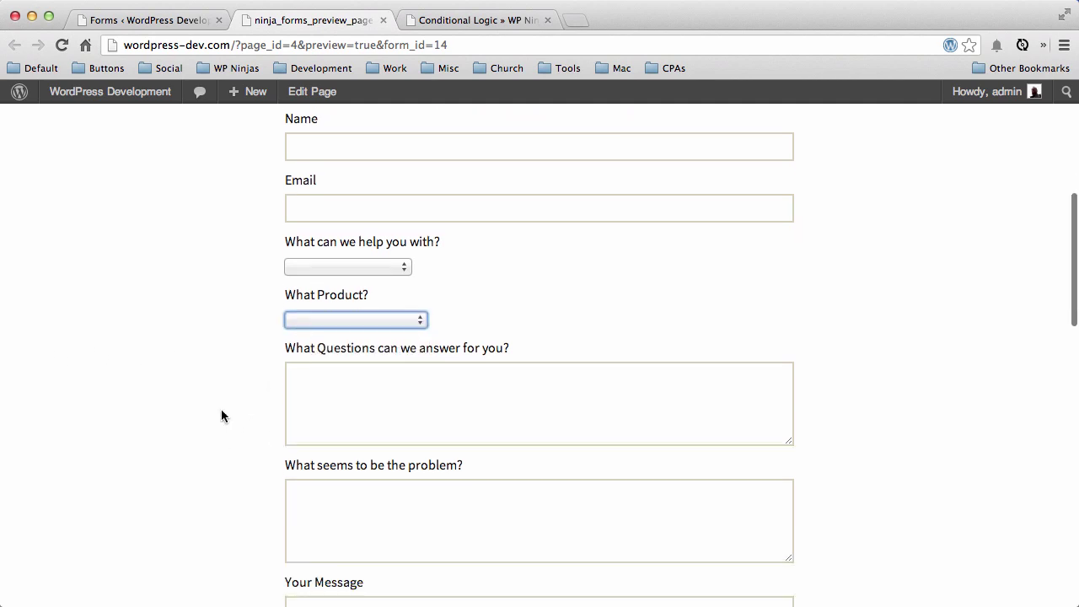
pyautogui.scroll(-5, 221, 409)
pyautogui.click(453, 233)
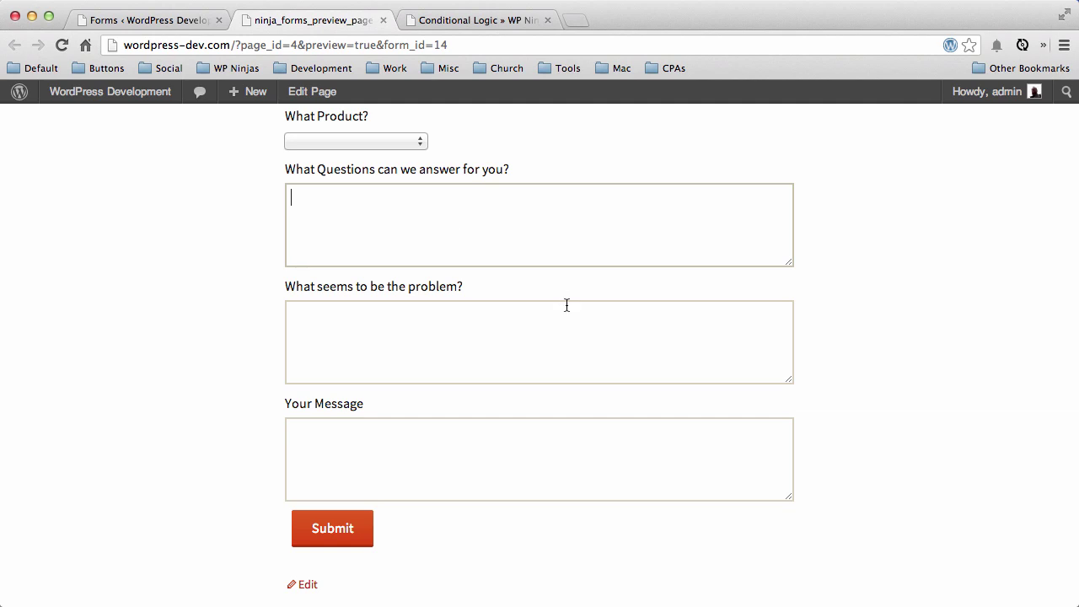
pyautogui.scroll(3, 559, 366)
pyautogui.scroll(2, 391, 484)
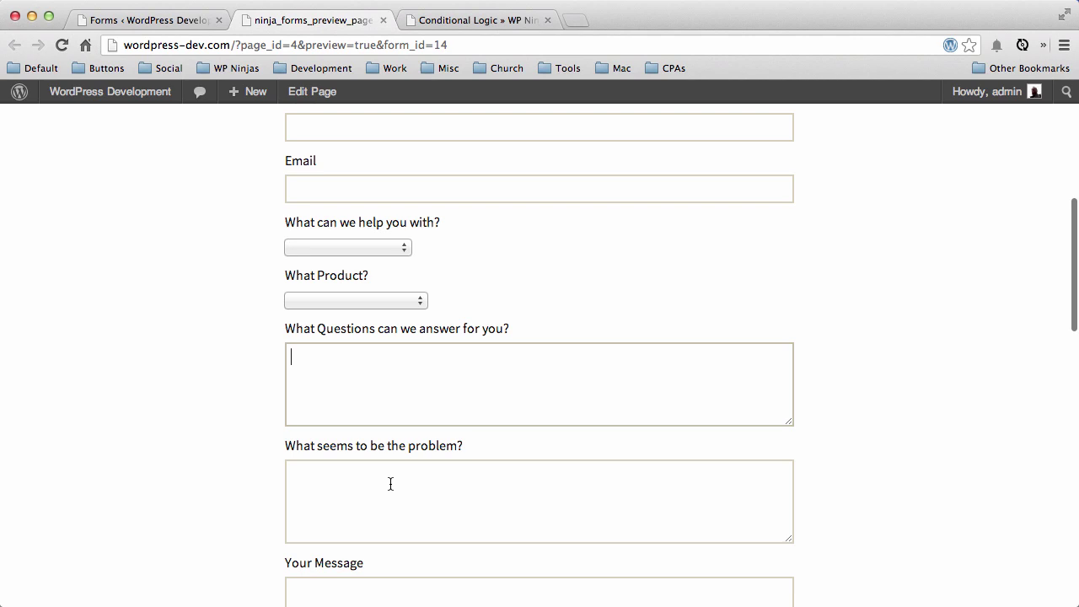
pyautogui.scroll(1, 391, 484)
pyautogui.click(376, 283)
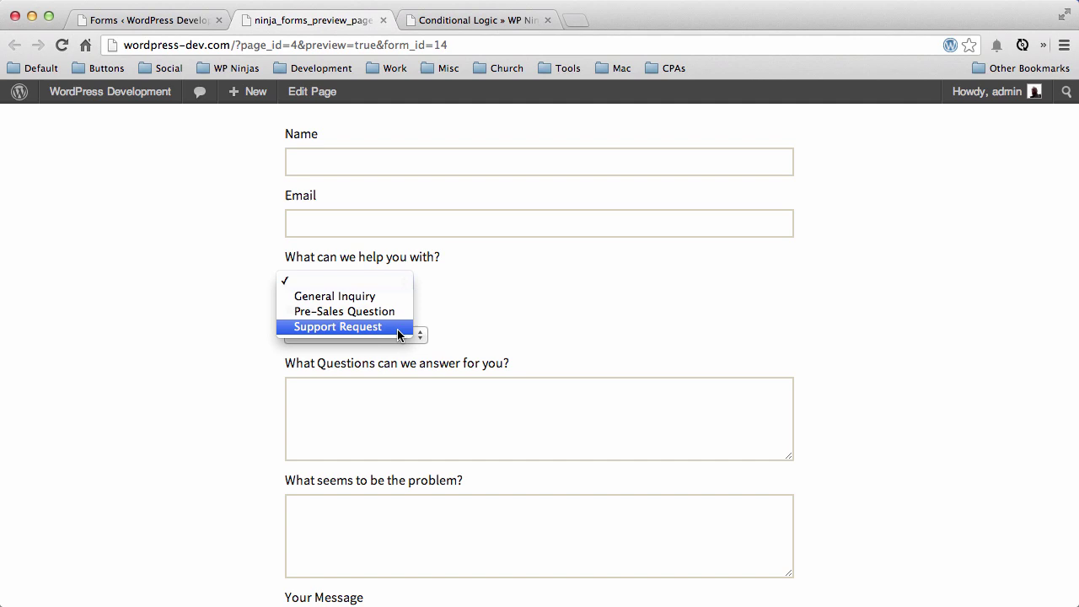
pyautogui.click(525, 323)
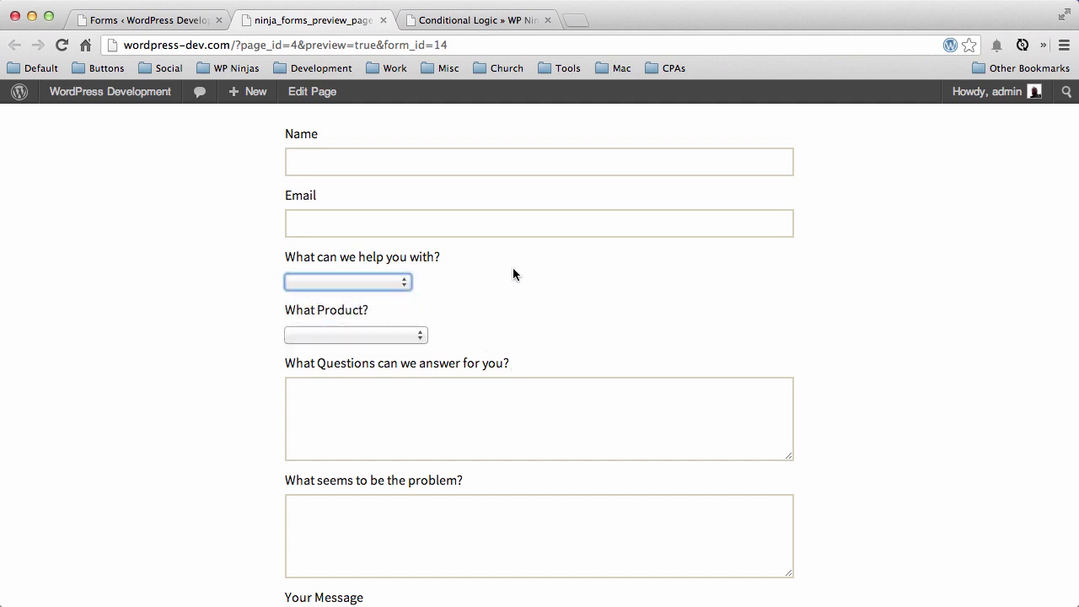
# Return to the Contact Us form's field settings and review the options defined for the "What can we help you with?" list
pyautogui.click(172, 24)
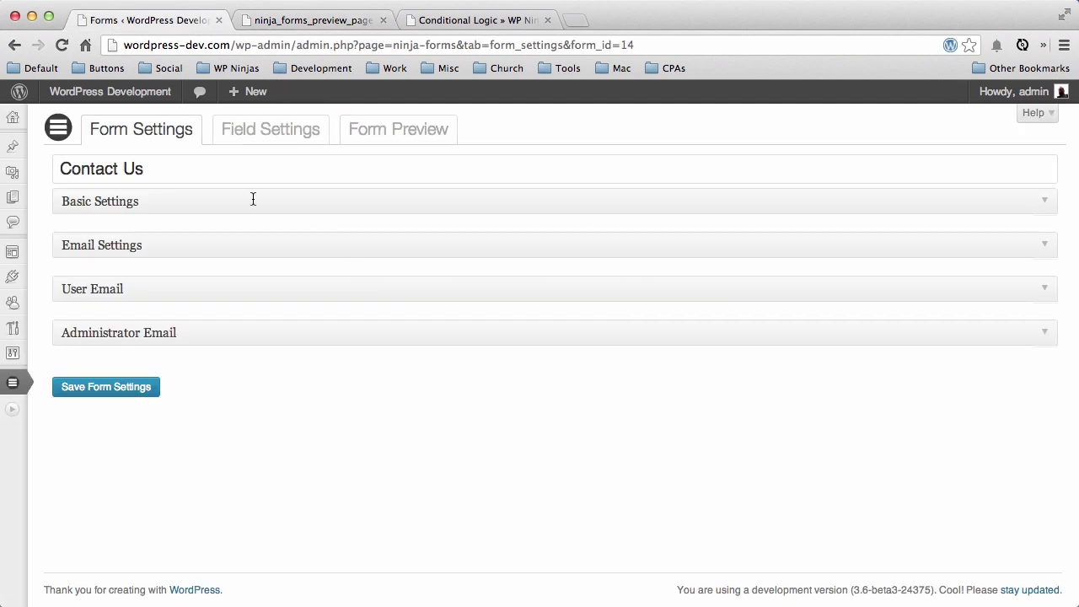
pyautogui.click(253, 138)
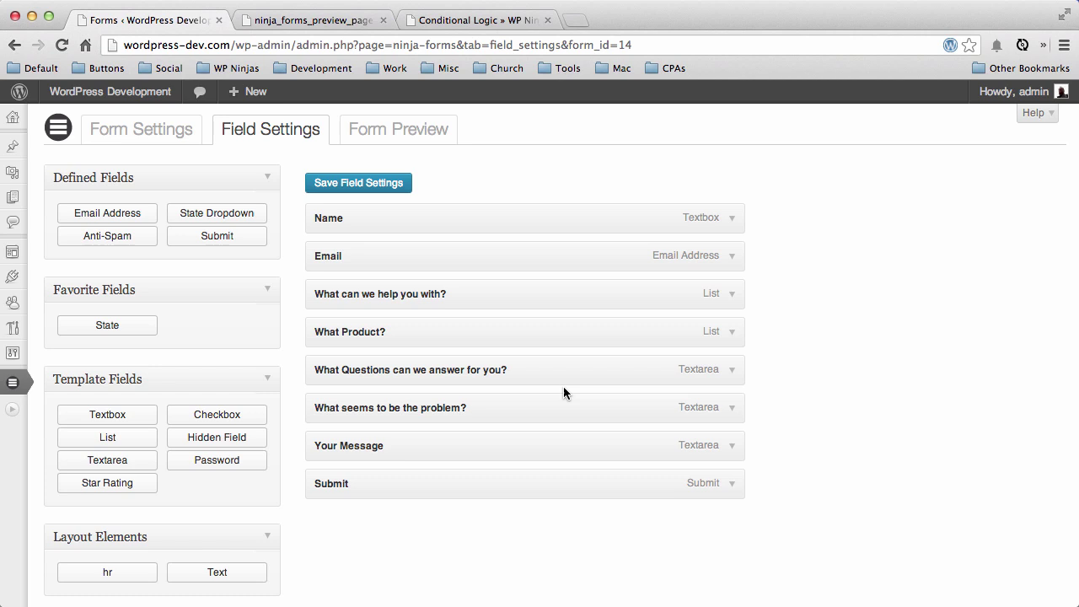
pyautogui.click(732, 294)
pyautogui.click(400, 473)
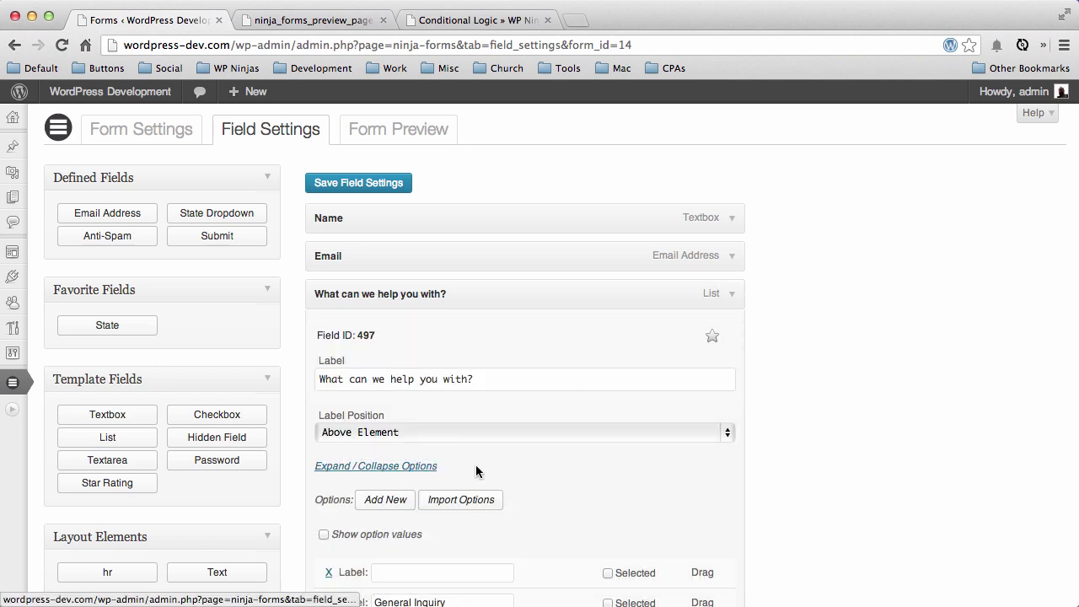
pyautogui.scroll(-3, 476, 468)
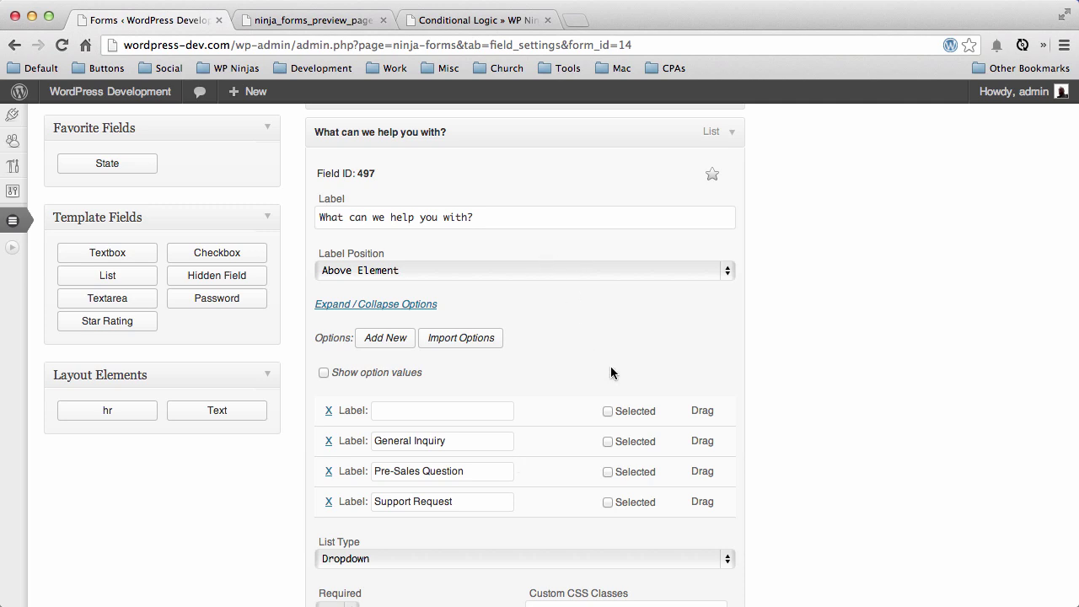
pyautogui.click(734, 135)
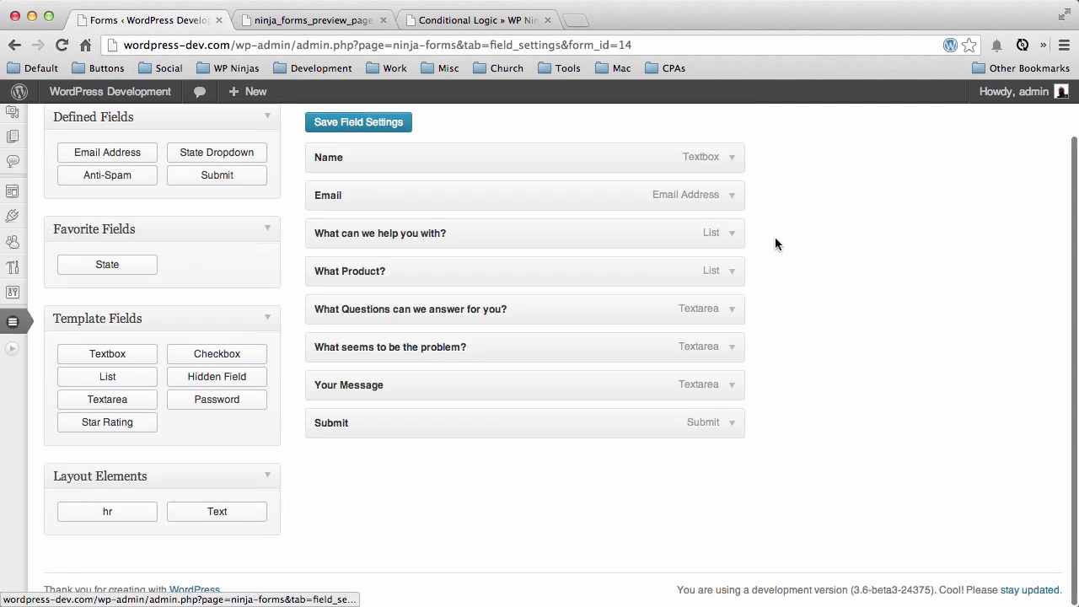
# Add a conditional statement to the "What Product?" list field
pyautogui.click(732, 271)
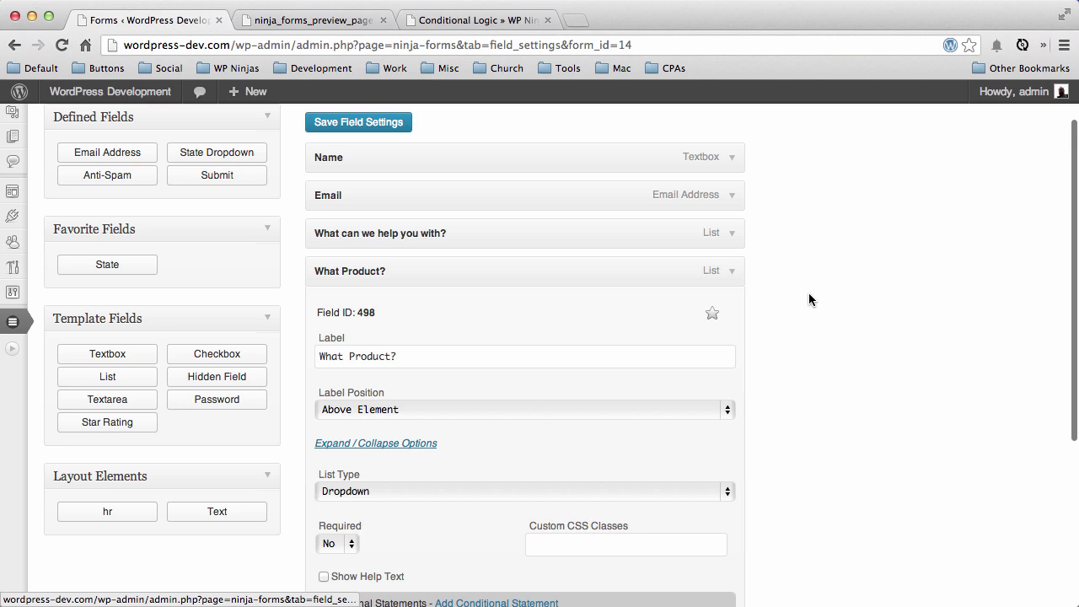
pyautogui.scroll(-3, 809, 292)
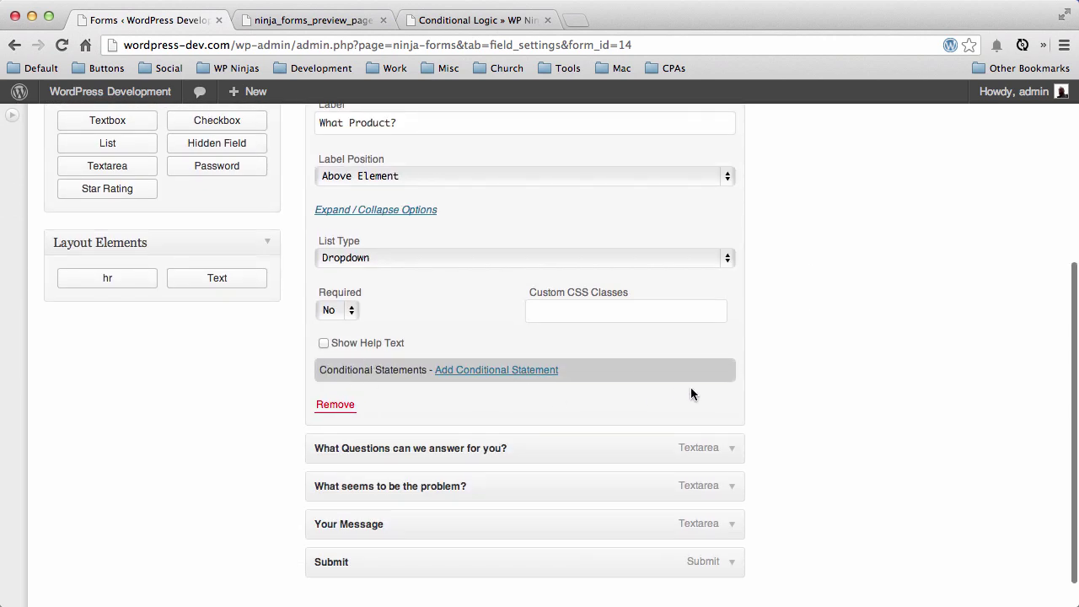
pyautogui.click(453, 372)
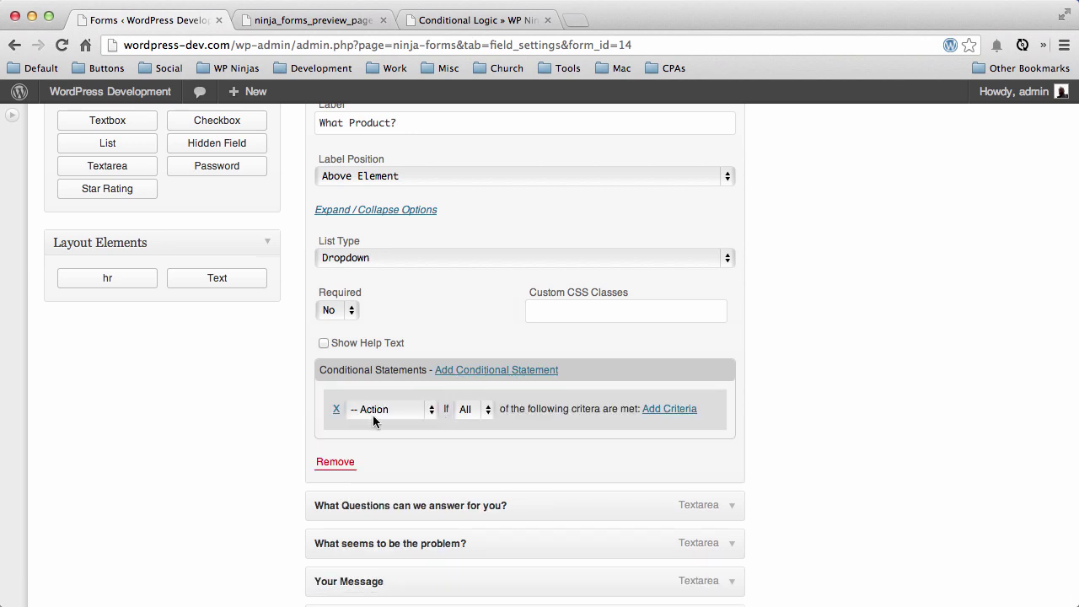
# Set the "What Product?" conditional statement to Show This if Any of its criteria are met
pyautogui.click(426, 410)
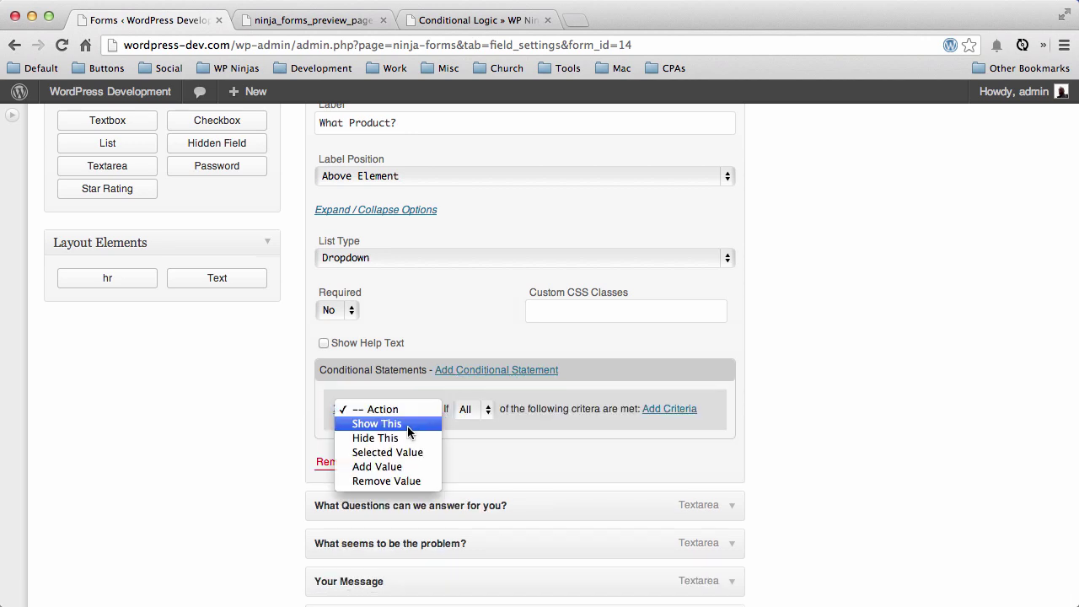
pyautogui.click(408, 426)
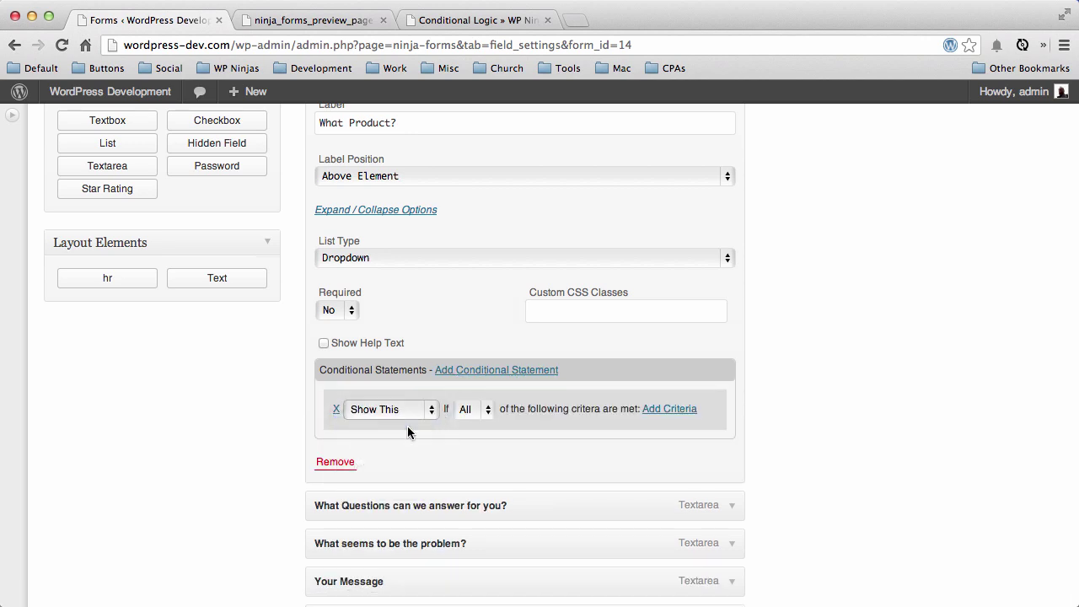
pyautogui.click(475, 411)
pyautogui.click(471, 423)
# Add a criterion to the Show This statement requiring "What can we help you with?" to equal Pre-Sales Question
pyautogui.click(673, 410)
pyautogui.scroll(-3, 628, 408)
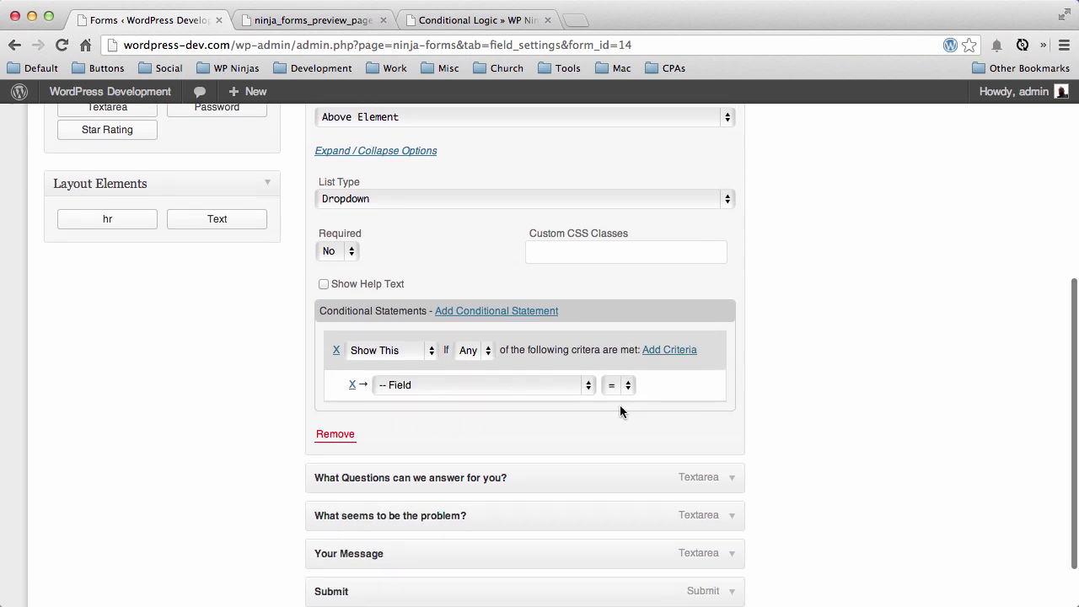
pyautogui.click(510, 335)
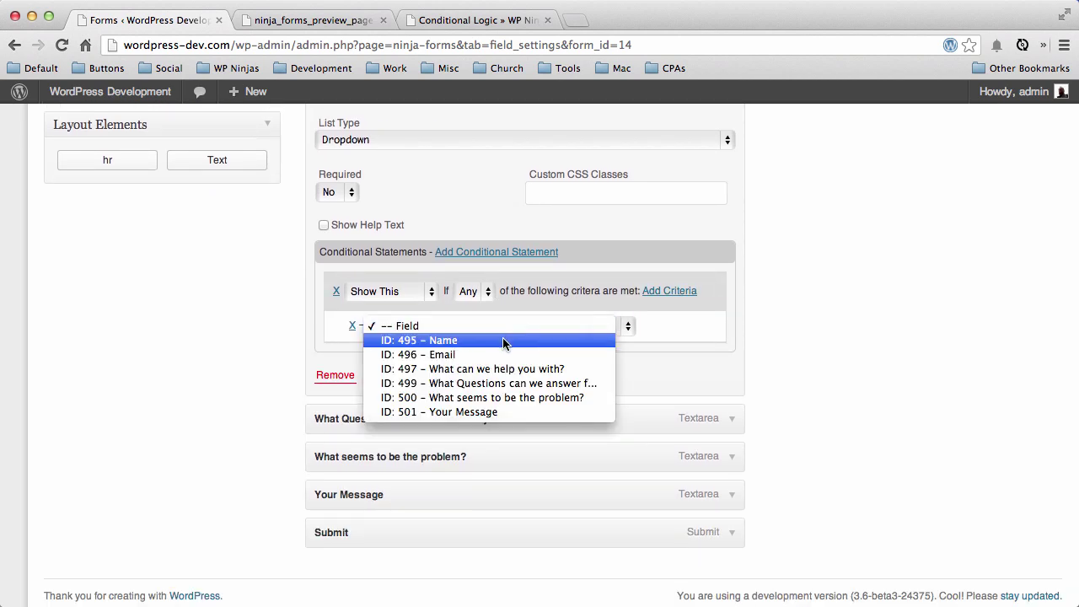
pyautogui.click(498, 372)
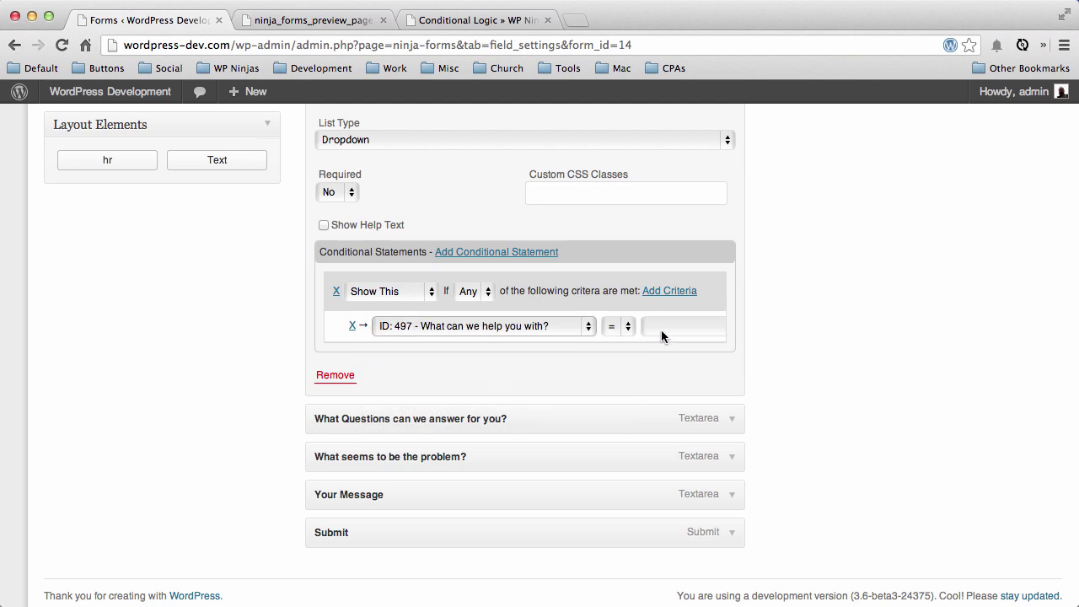
pyautogui.click(663, 333)
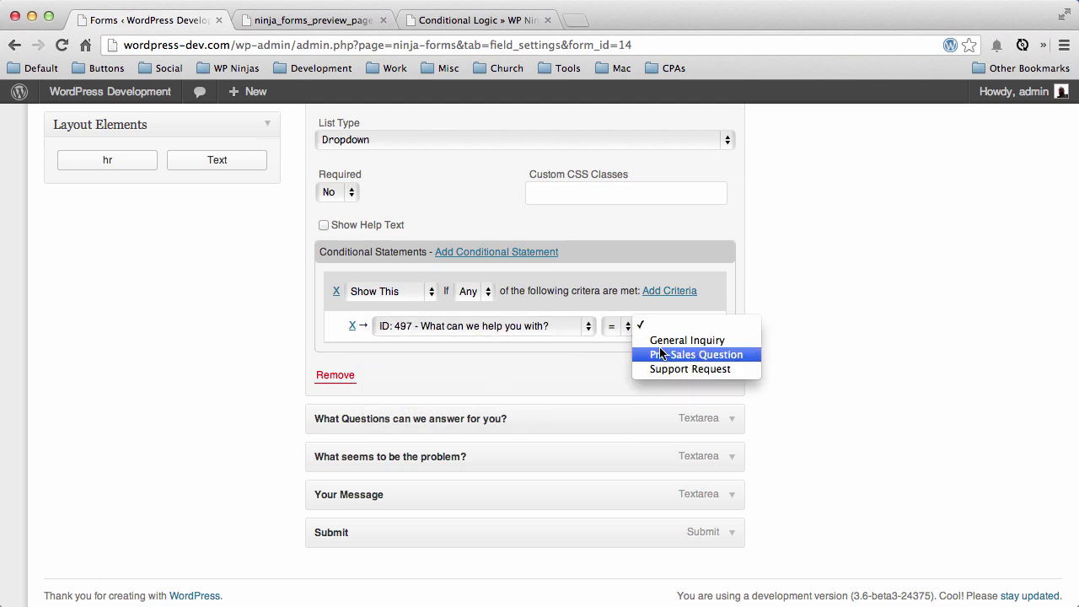
pyautogui.click(661, 356)
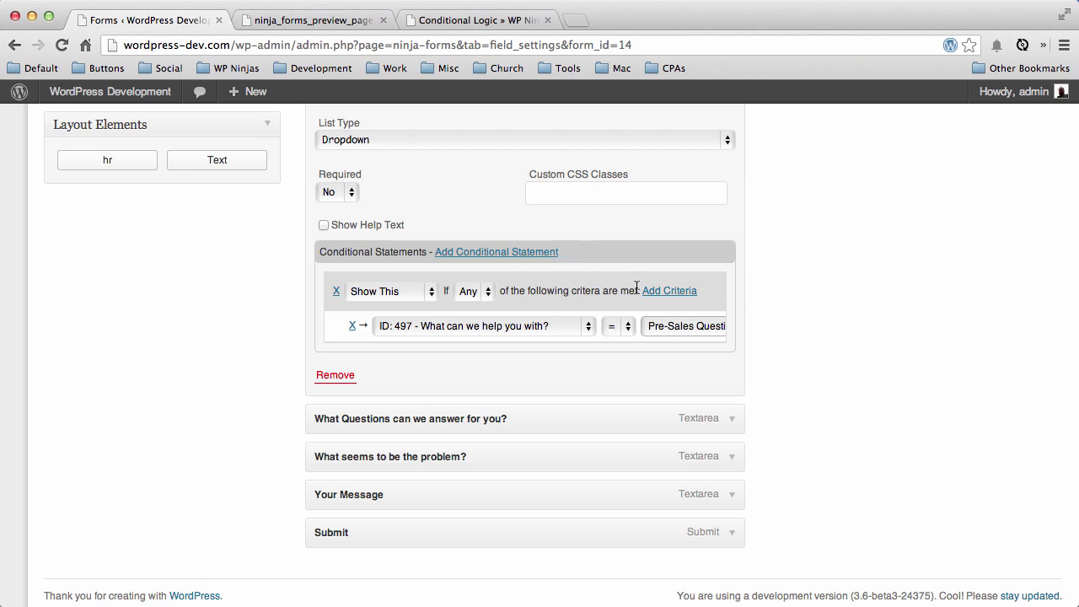
# Add a second criterion to the Show This statement requiring "What can we help you with?" to equal Support Request
pyautogui.click(669, 291)
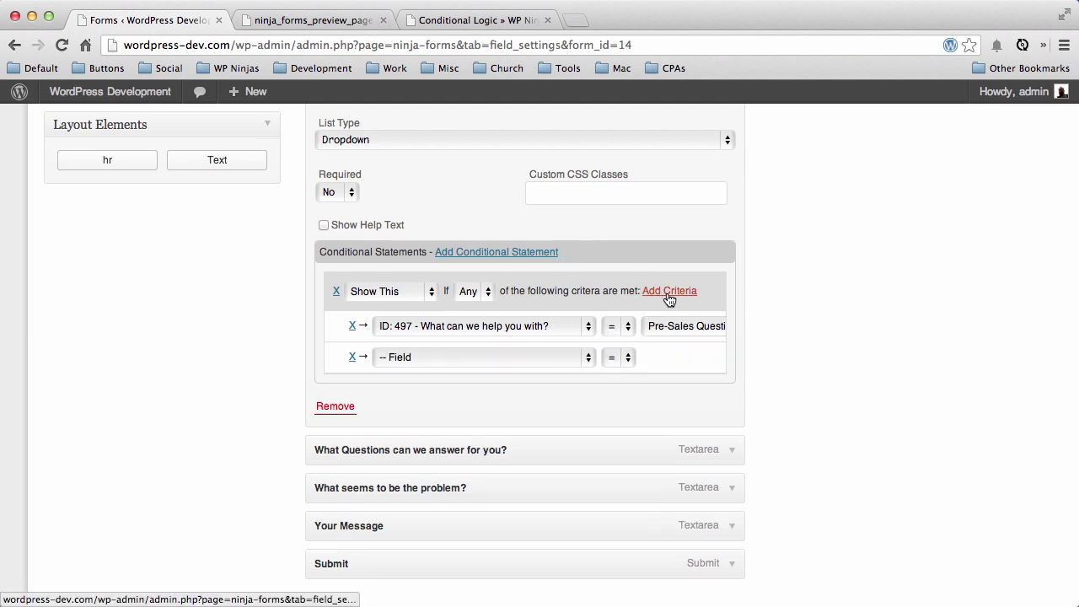
pyautogui.click(594, 358)
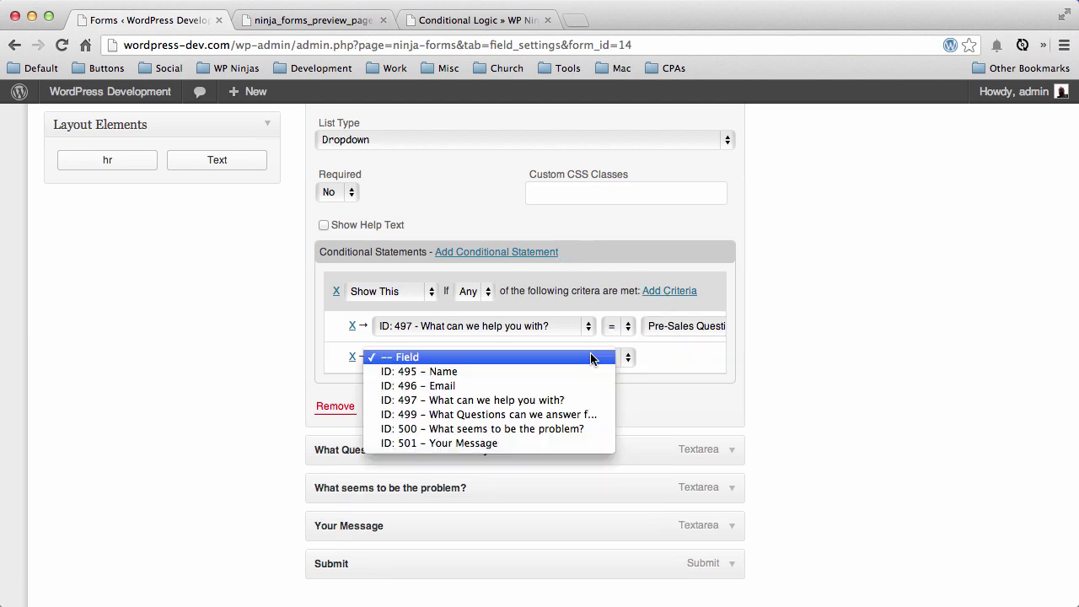
pyautogui.click(525, 400)
pyautogui.click(670, 360)
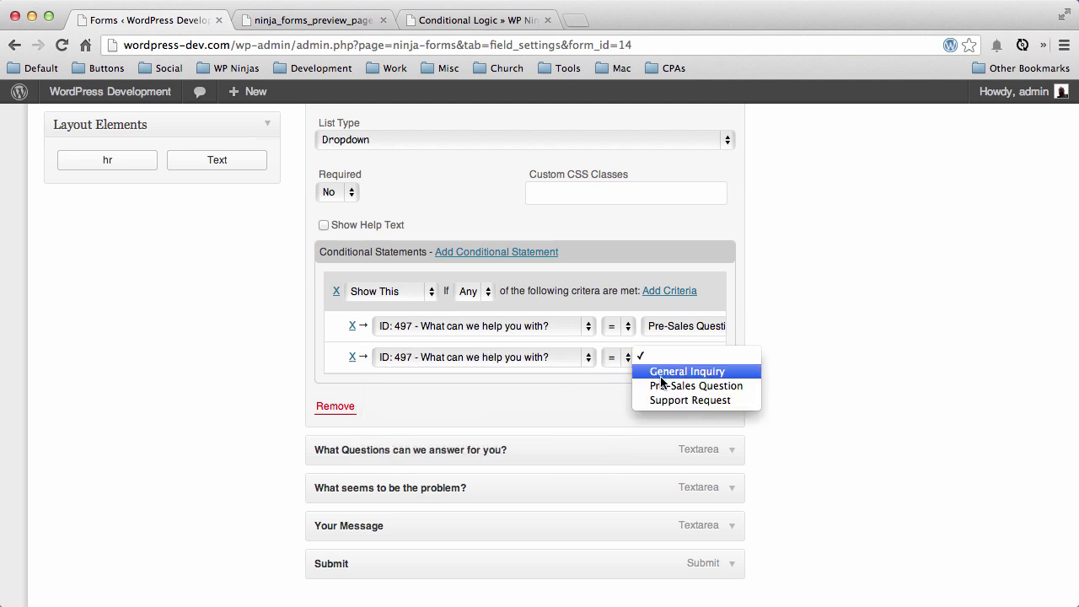
pyautogui.click(664, 401)
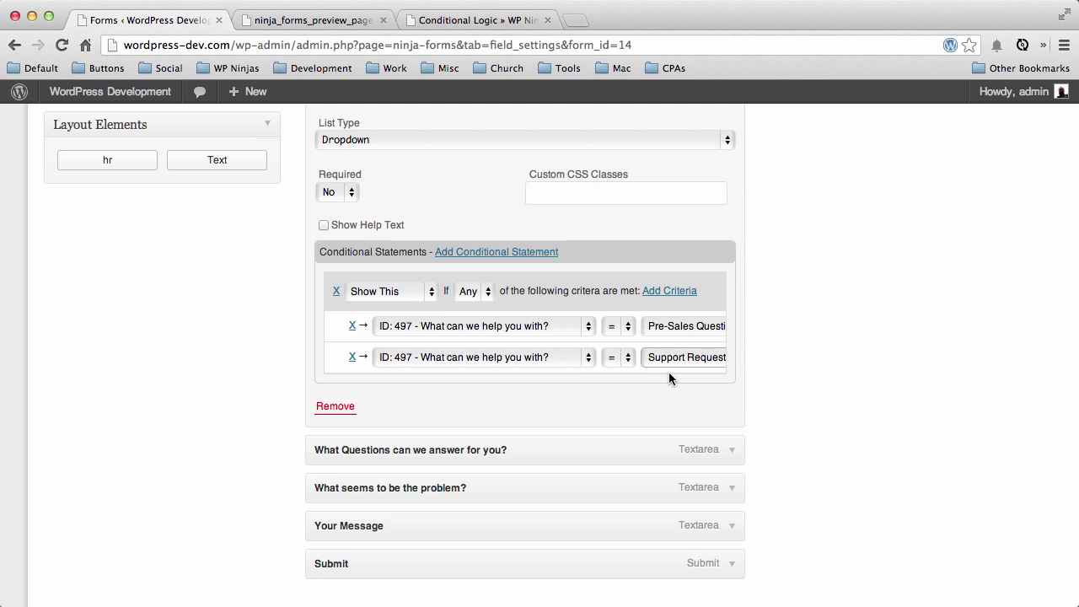
# Review the options of the "What can we help you with?" list and return to the "What Product?" conditional statement
pyautogui.scroll(7, 522, 367)
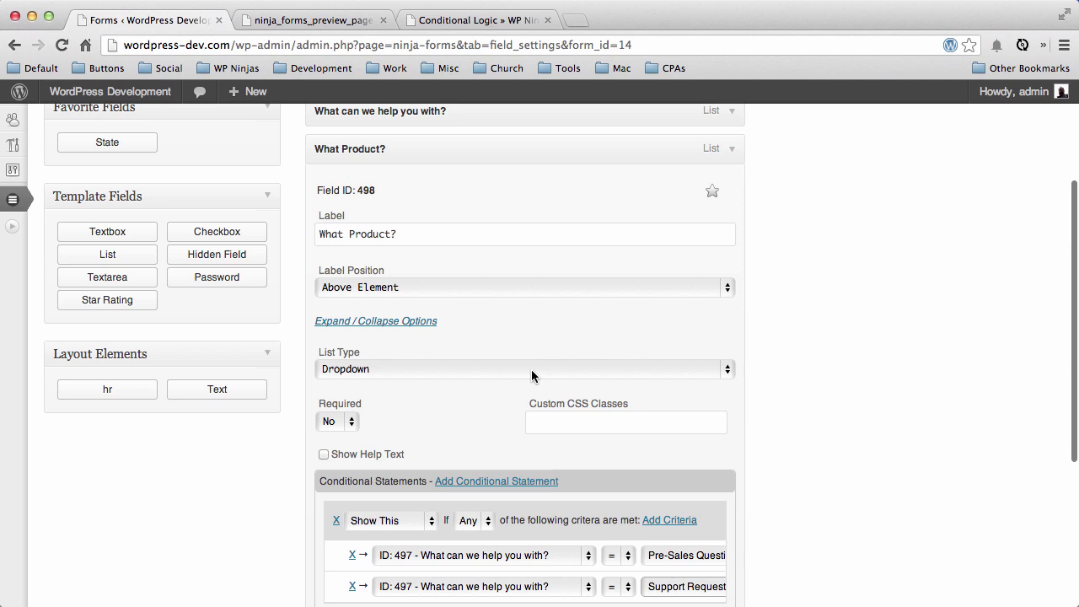
pyautogui.click(724, 193)
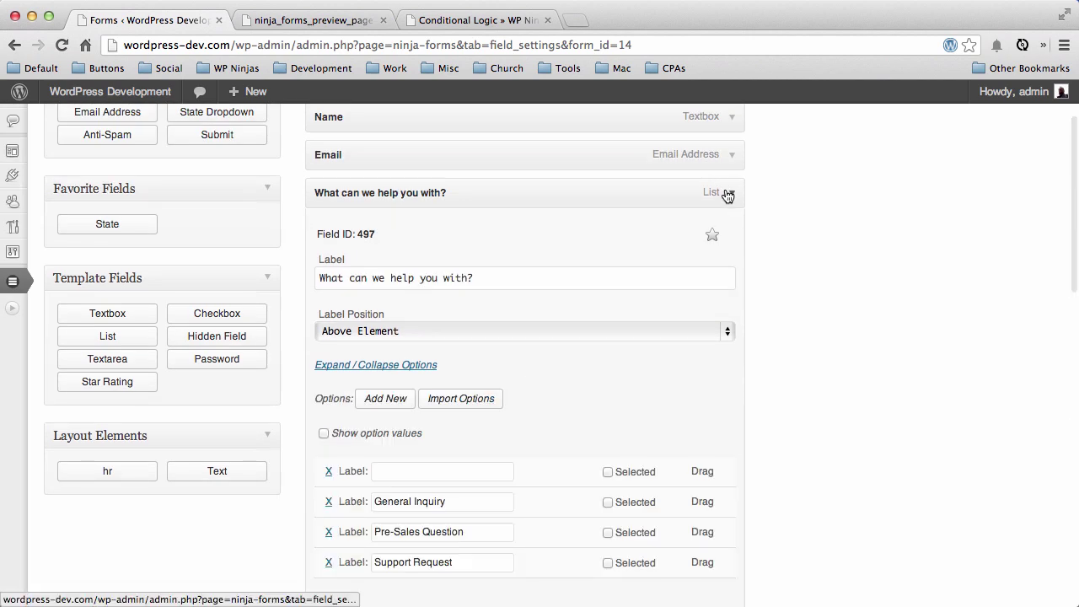
pyautogui.scroll(-2, 583, 325)
pyautogui.click(732, 124)
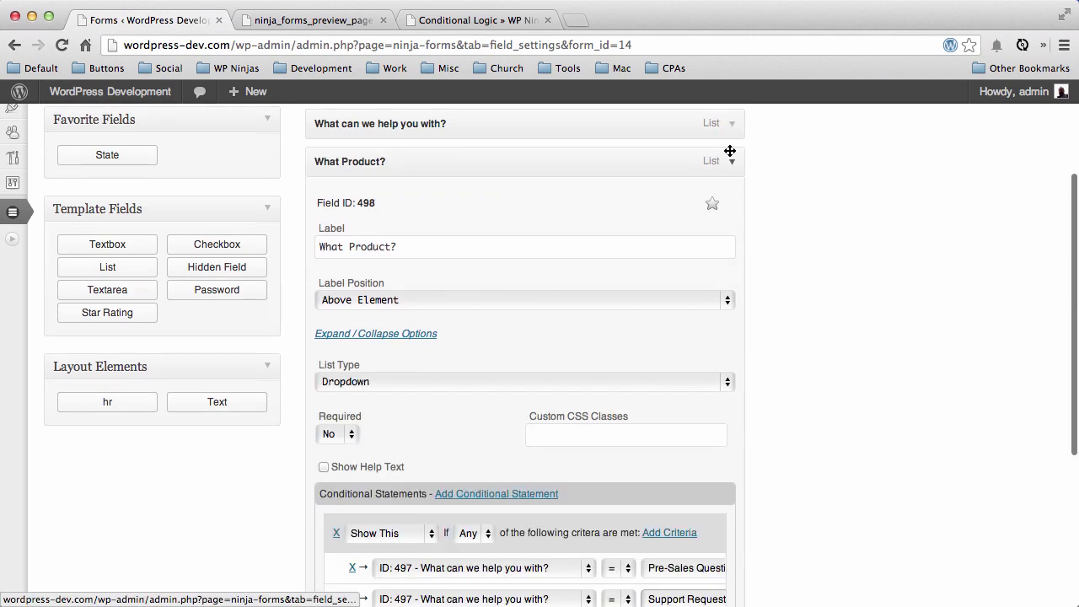
pyautogui.scroll(-5, 631, 224)
pyautogui.scroll(1, 506, 223)
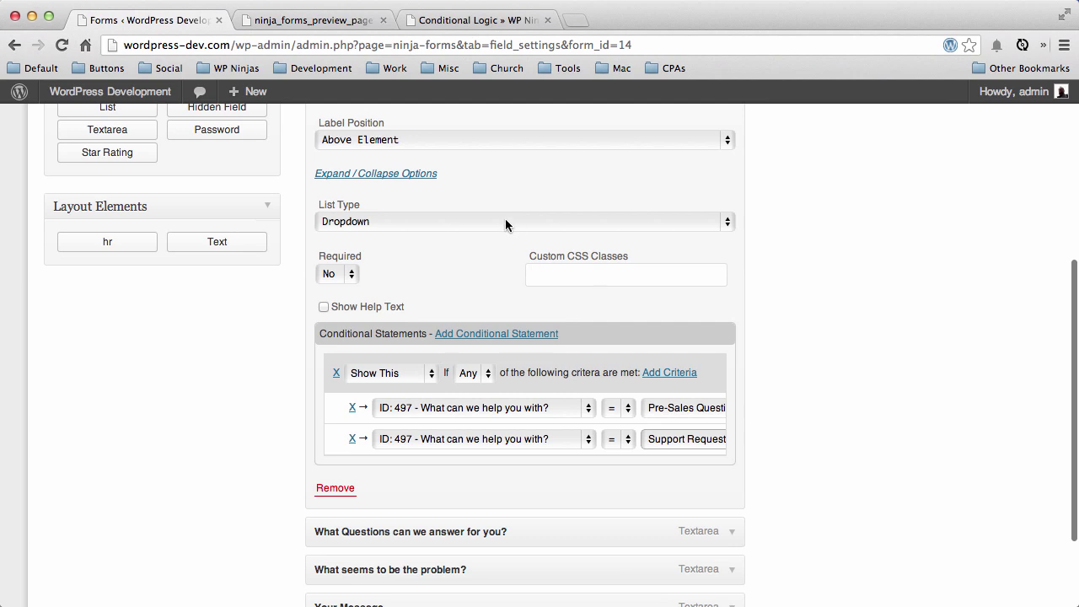
# Expand the "What Product?" list's options and review them alongside the field's Show This criteria
pyautogui.click(425, 179)
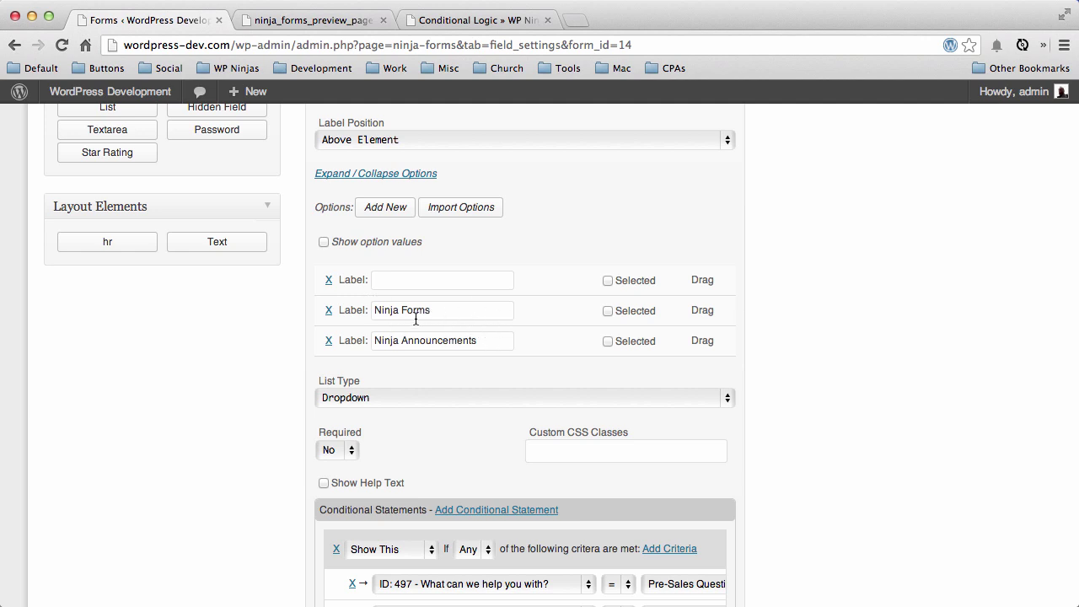
pyautogui.scroll(1, 748, 232)
pyautogui.scroll(-4, 748, 236)
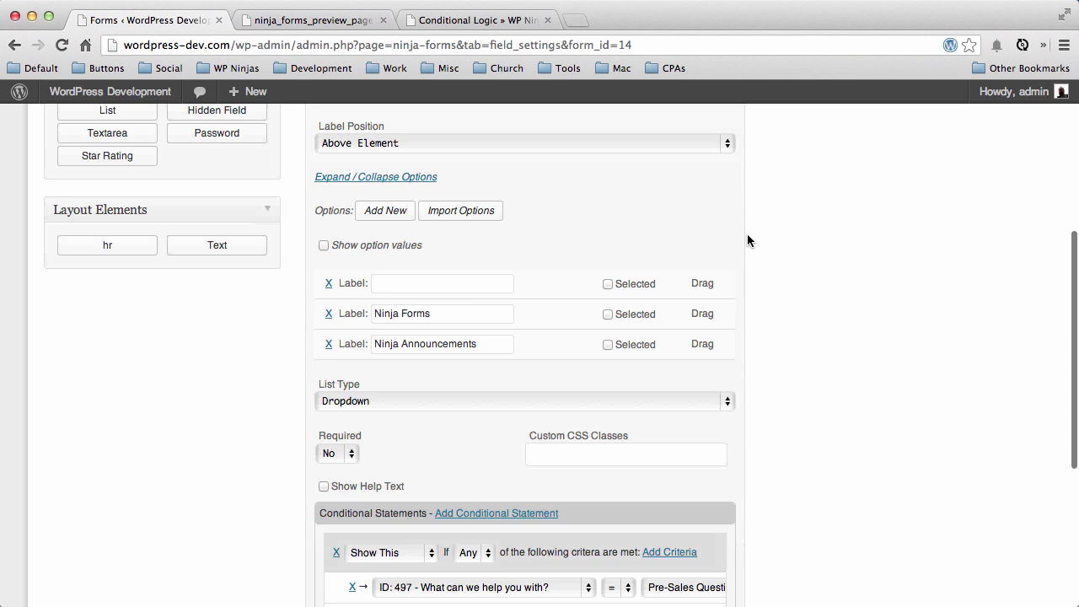
pyautogui.scroll(-5, 747, 242)
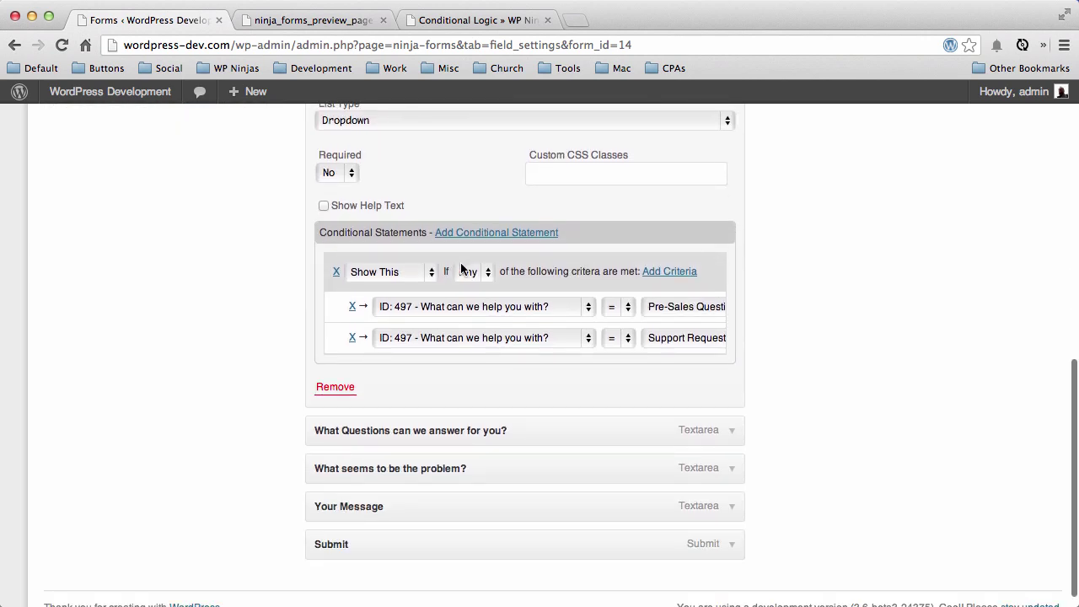
pyautogui.scroll(2, 464, 270)
pyautogui.scroll(6, 460, 270)
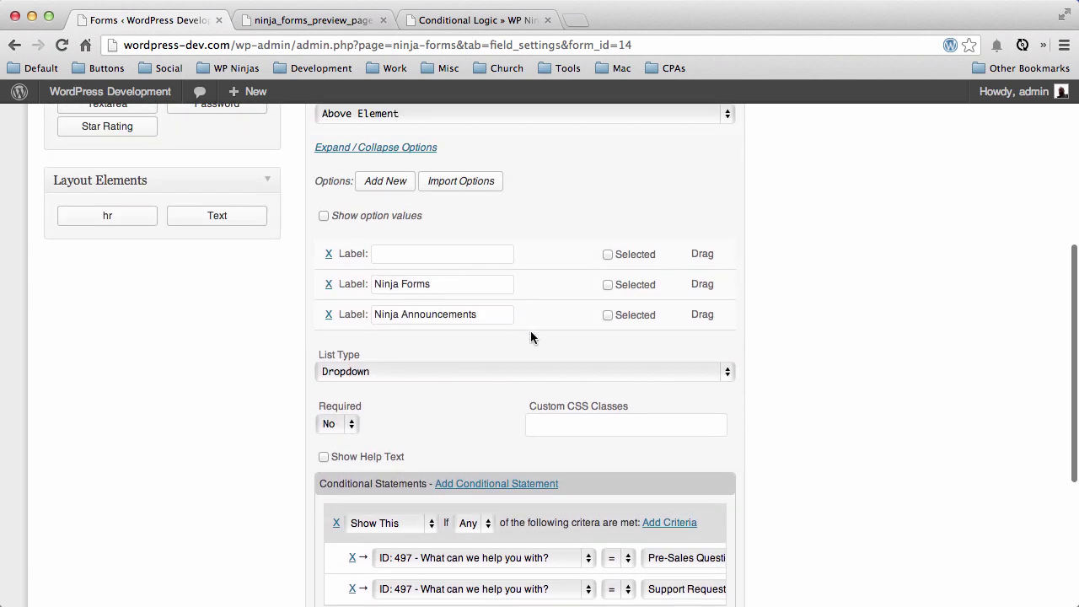
pyautogui.scroll(-5, 532, 335)
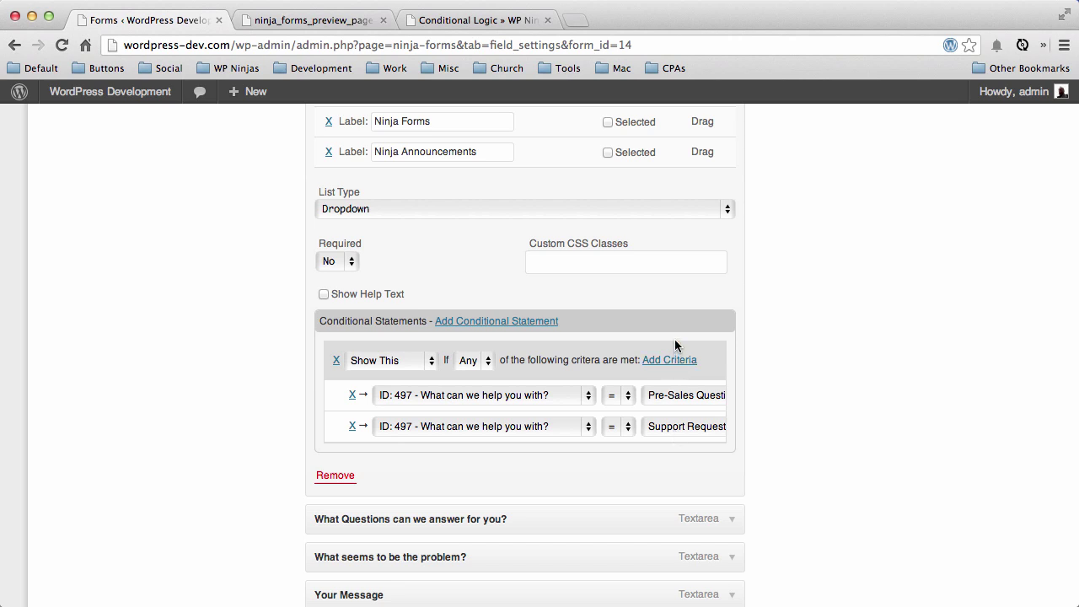
# Add a second conditional statement to "What Product?" with the Add Value action and the label Nike+
pyautogui.click(672, 362)
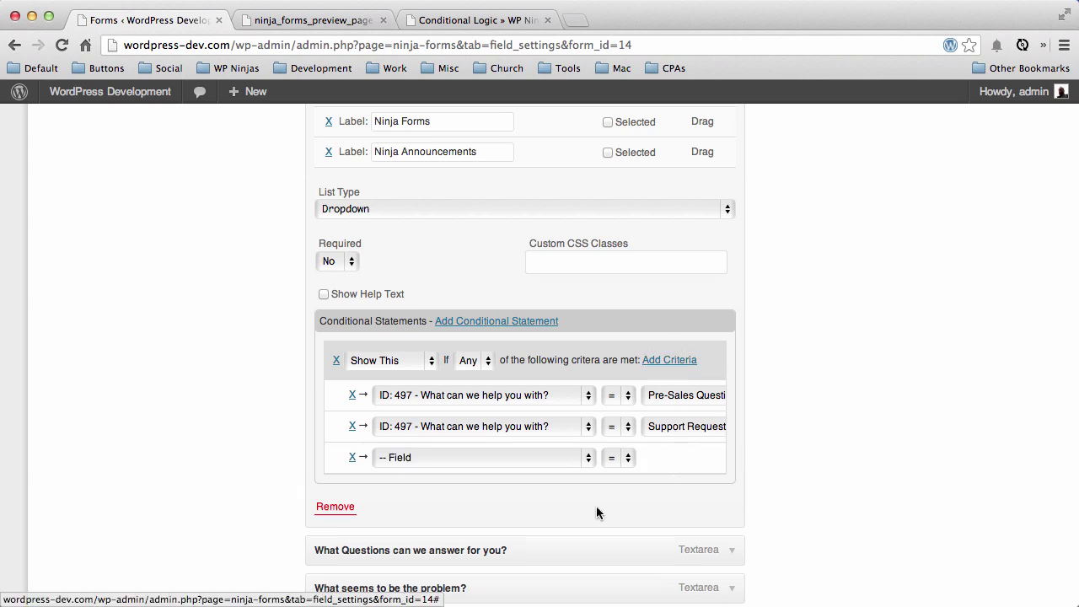
pyautogui.click(352, 457)
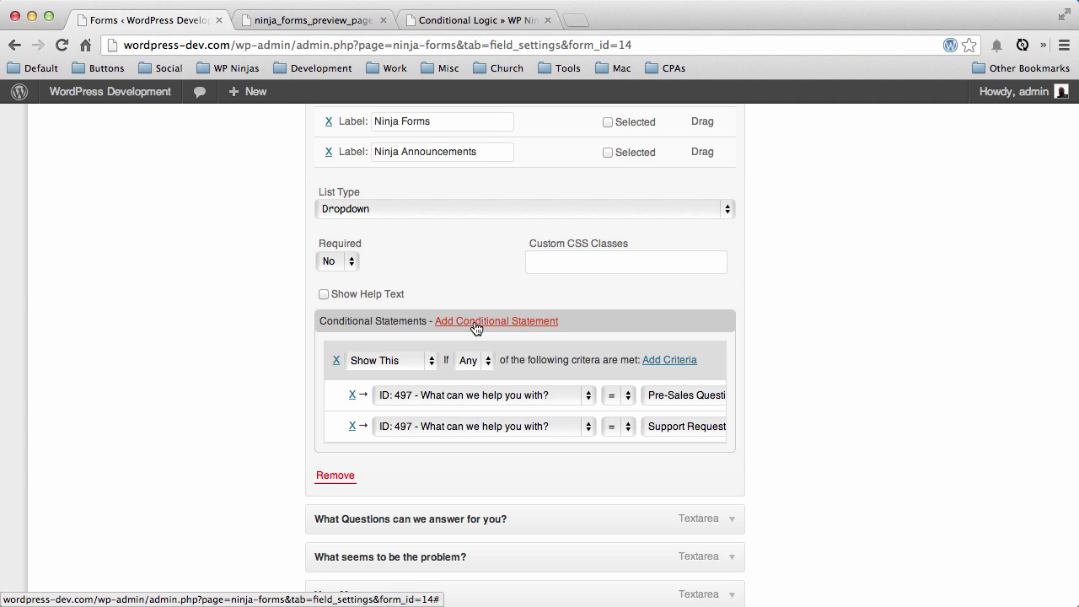
pyautogui.click(476, 327)
pyautogui.scroll(-4, 715, 368)
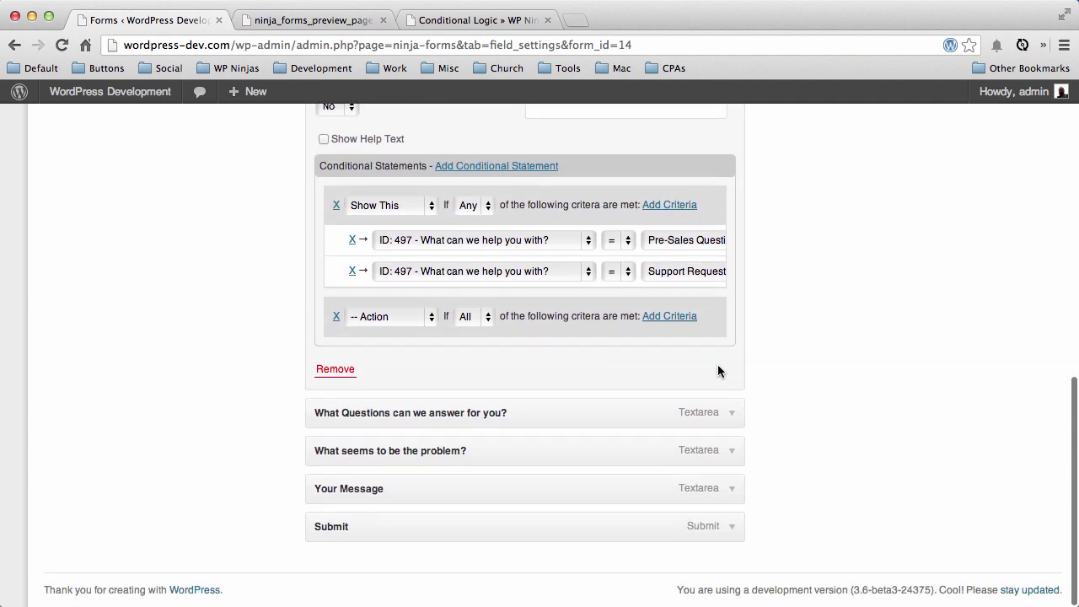
pyautogui.click(433, 327)
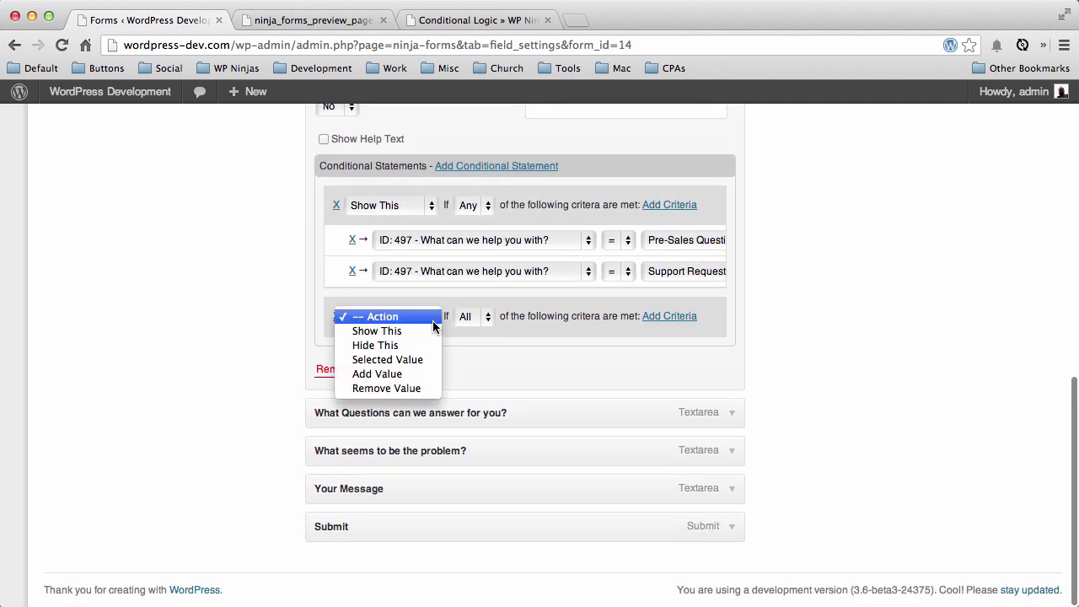
pyautogui.click(404, 374)
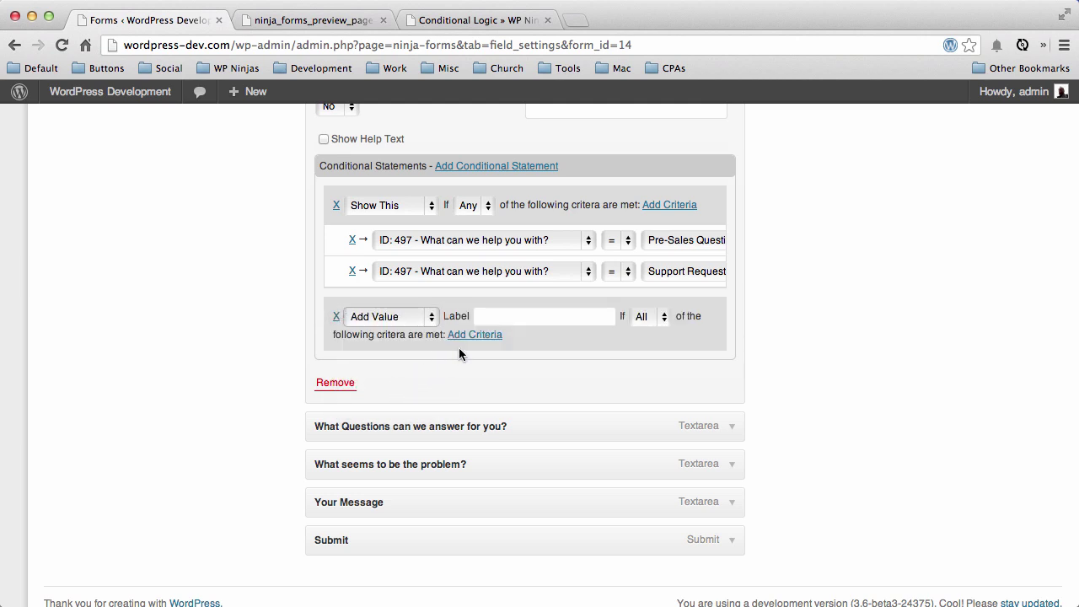
pyautogui.click(522, 320)
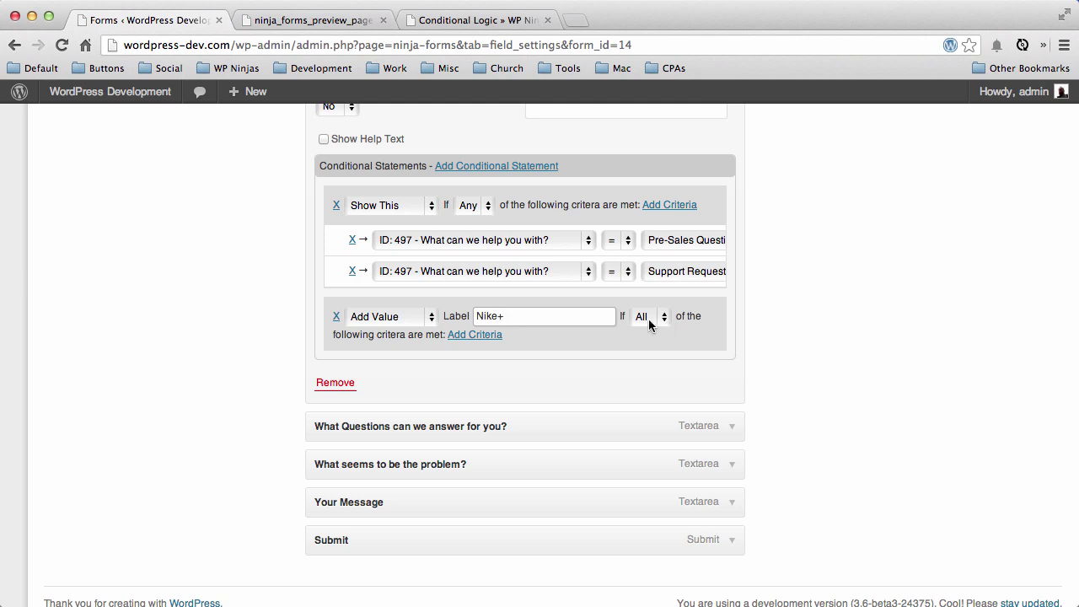
# Add a criterion to the Add Value statement requiring "What can we help you with?" to equal Support Request
pyautogui.click(484, 336)
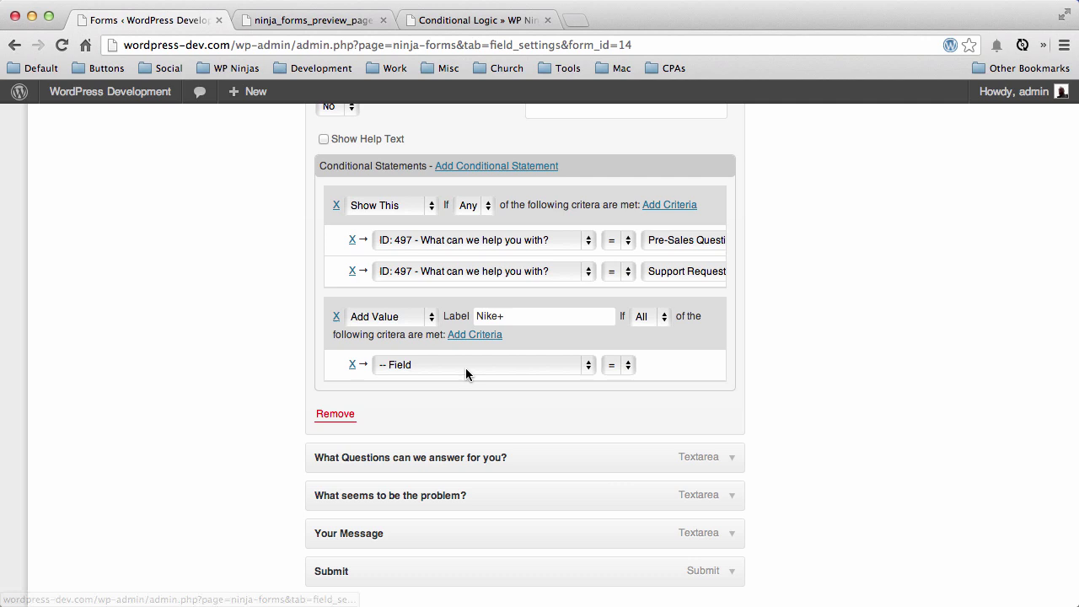
pyautogui.click(466, 368)
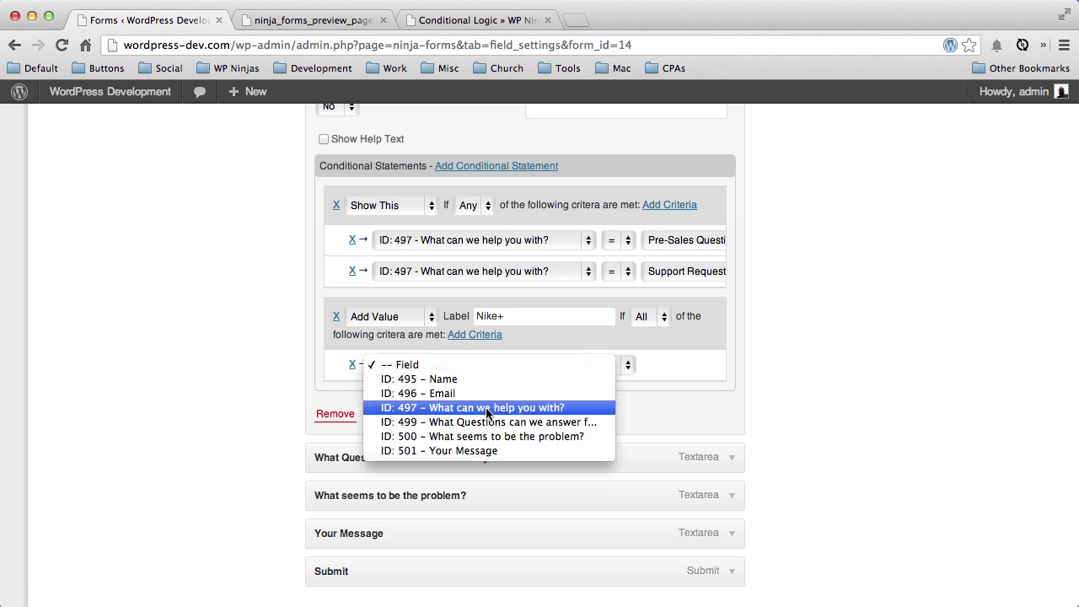
pyautogui.click(549, 408)
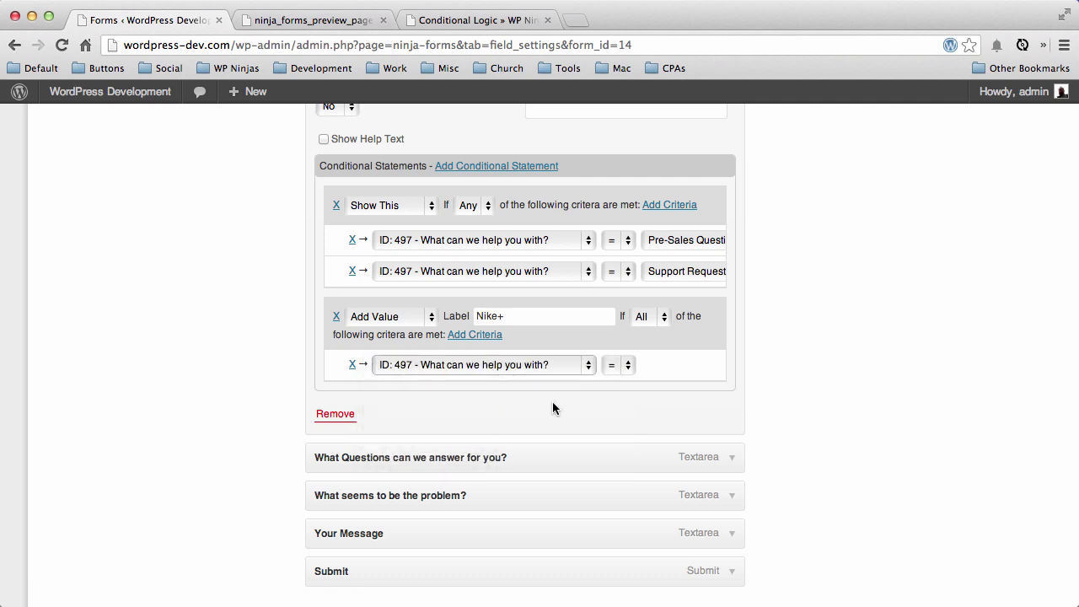
pyautogui.click(698, 368)
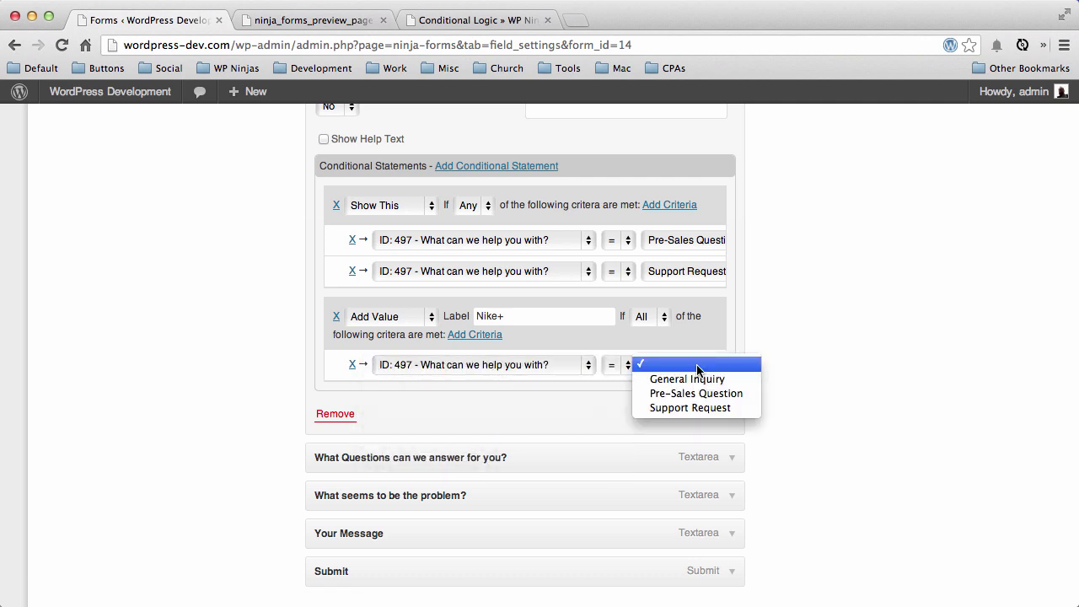
pyautogui.click(690, 408)
# Collapse the "What Product?" field and open the settings of the "What Questions can we answer for you?" text area
pyautogui.scroll(1, 798, 372)
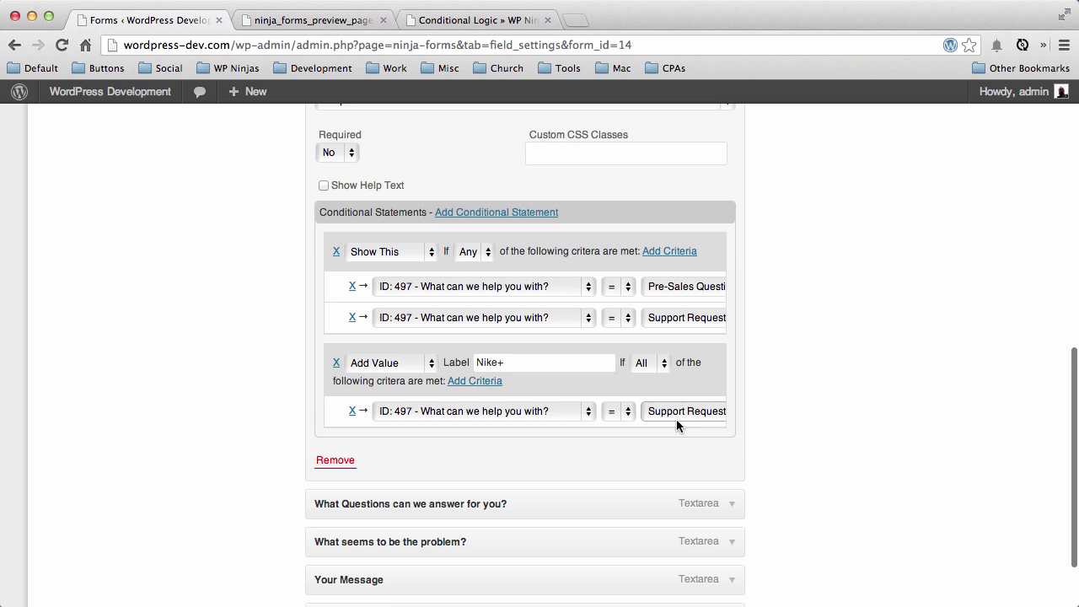
pyautogui.scroll(5, 677, 420)
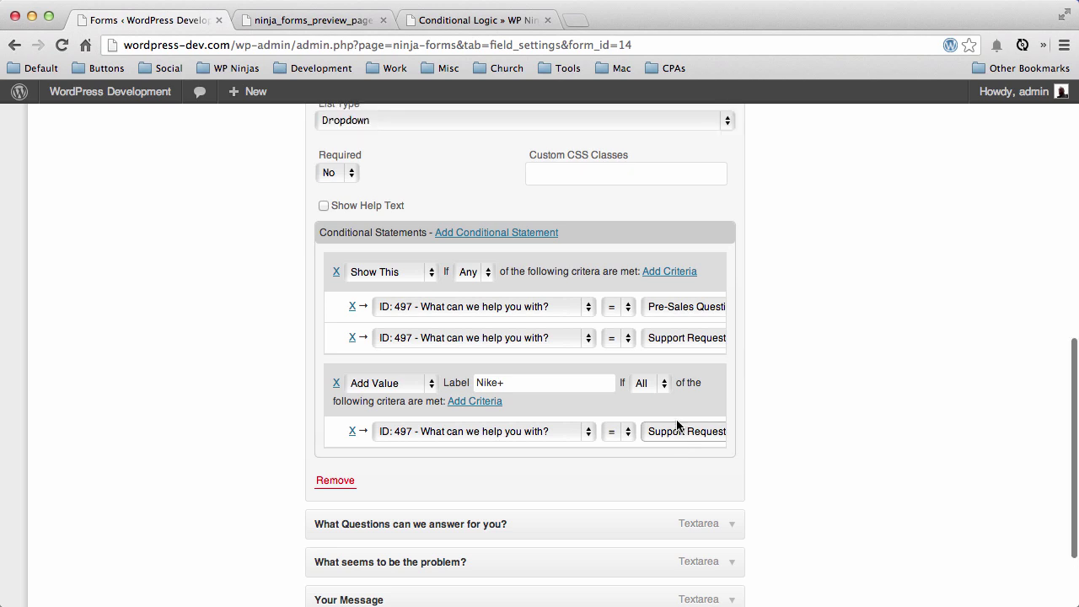
pyautogui.scroll(4, 676, 426)
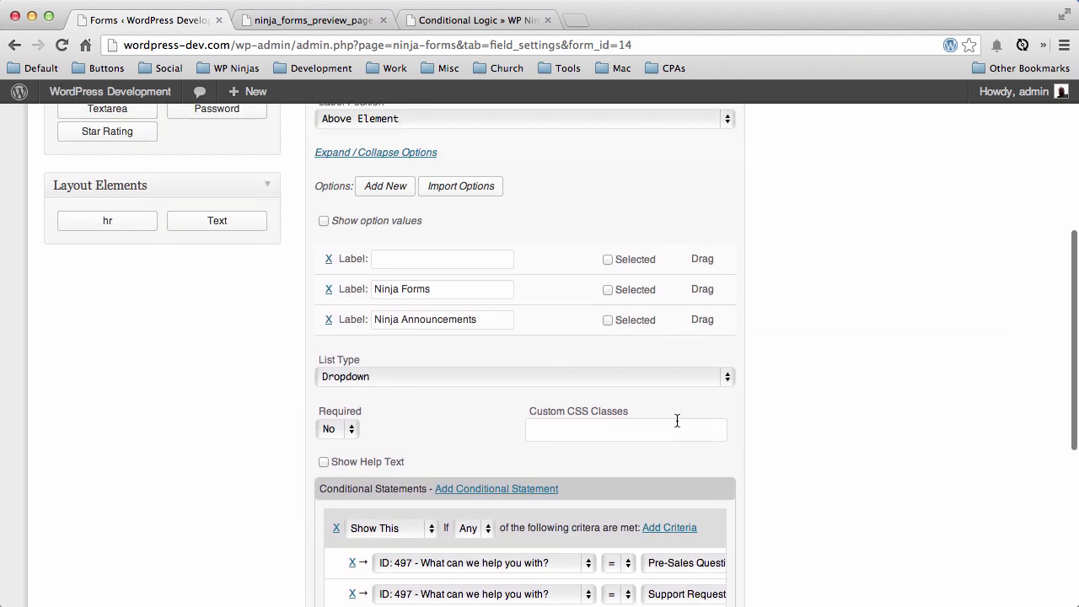
pyautogui.click(731, 186)
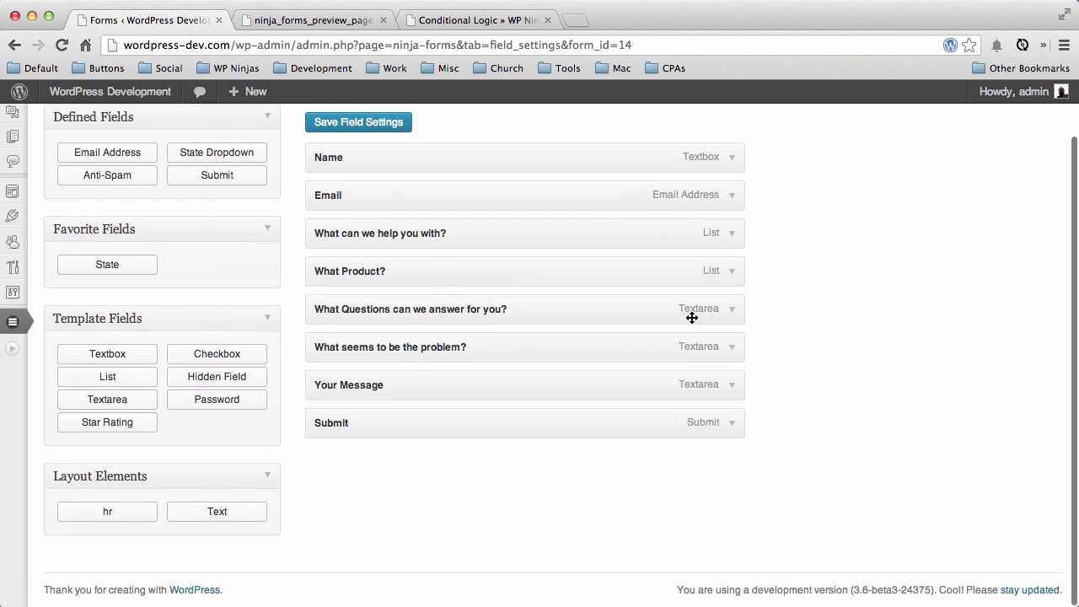
pyautogui.click(732, 311)
pyautogui.scroll(-6, 731, 313)
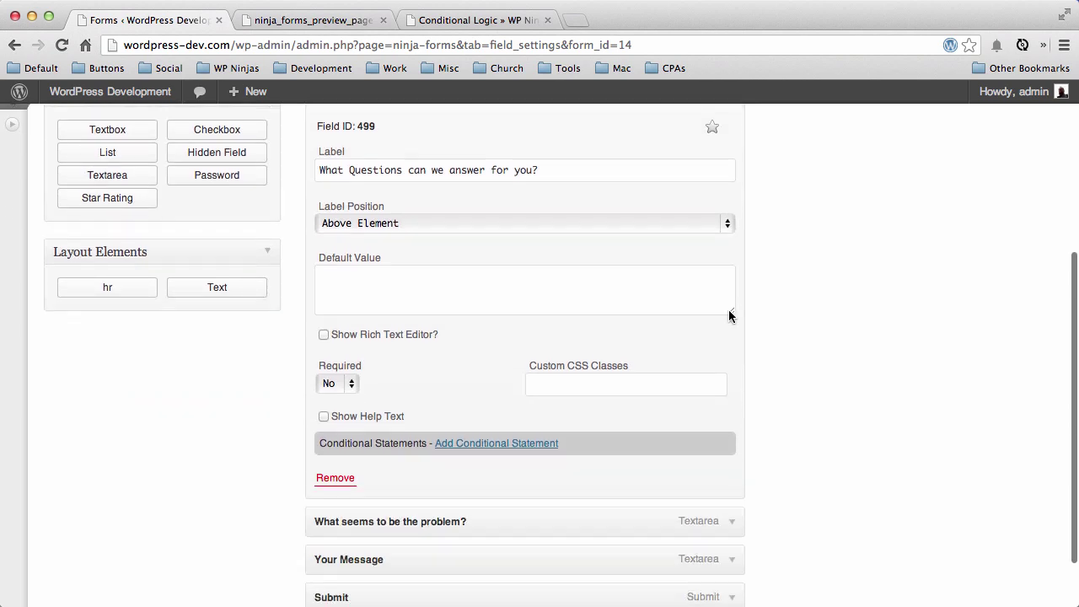
# Add a conditional statement with the Show This action to the "What Questions can we answer for you?" field
pyautogui.click(447, 418)
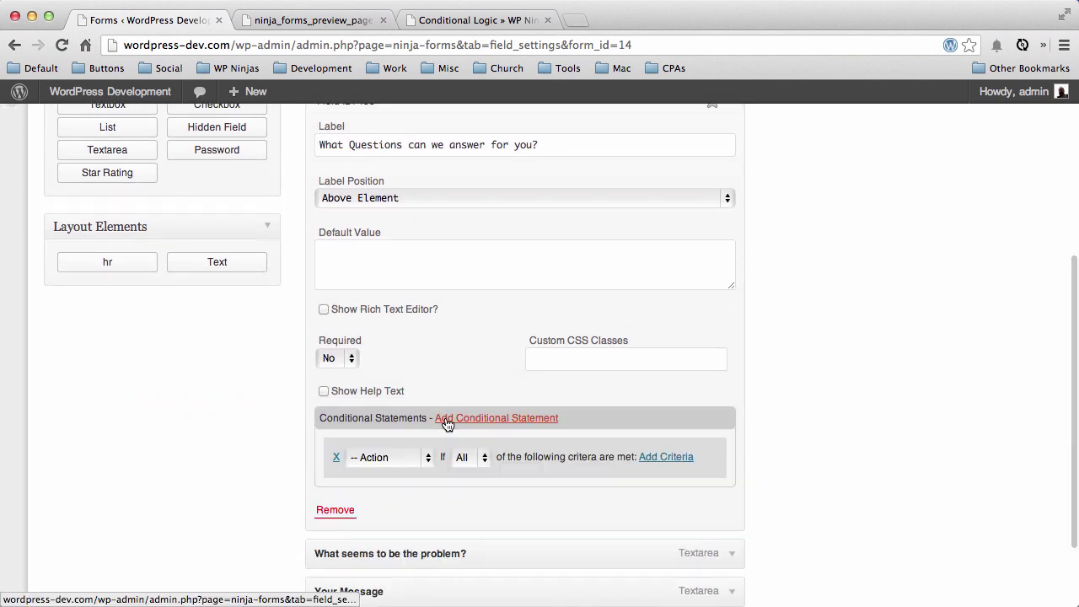
pyautogui.click(398, 459)
pyautogui.click(408, 472)
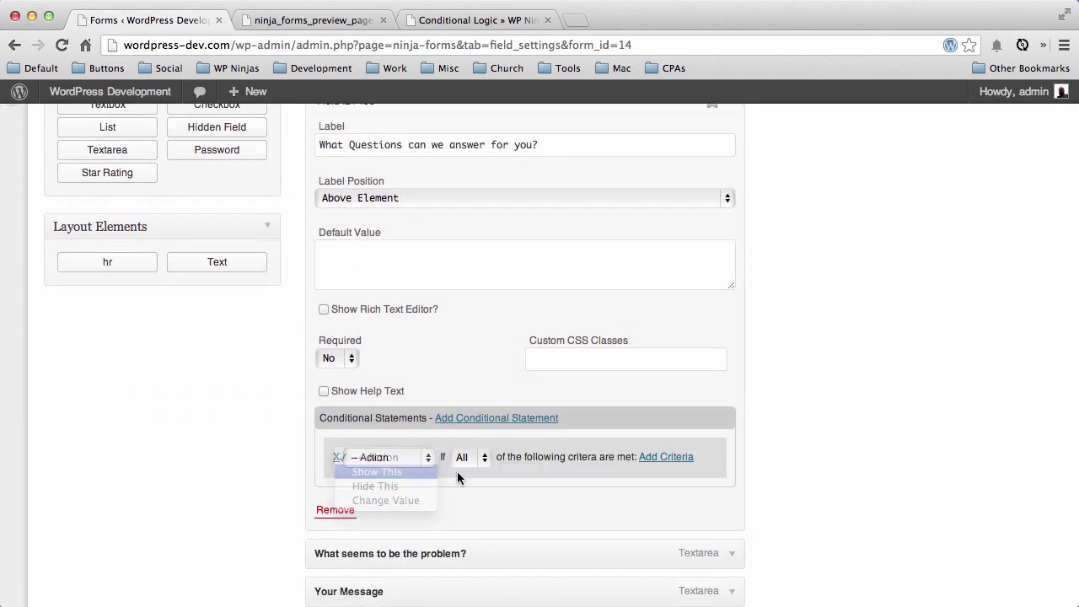
# Add a criterion to the Show This statement requiring "What can we help you with?" to equal Support Request
pyautogui.click(683, 461)
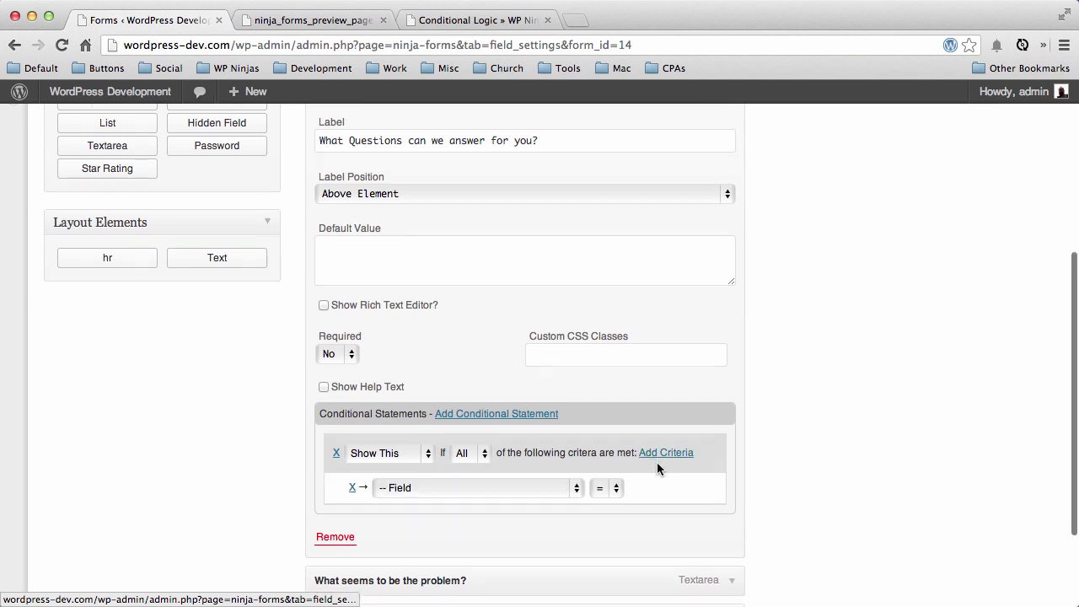
pyautogui.scroll(-2, 590, 447)
pyautogui.click(571, 419)
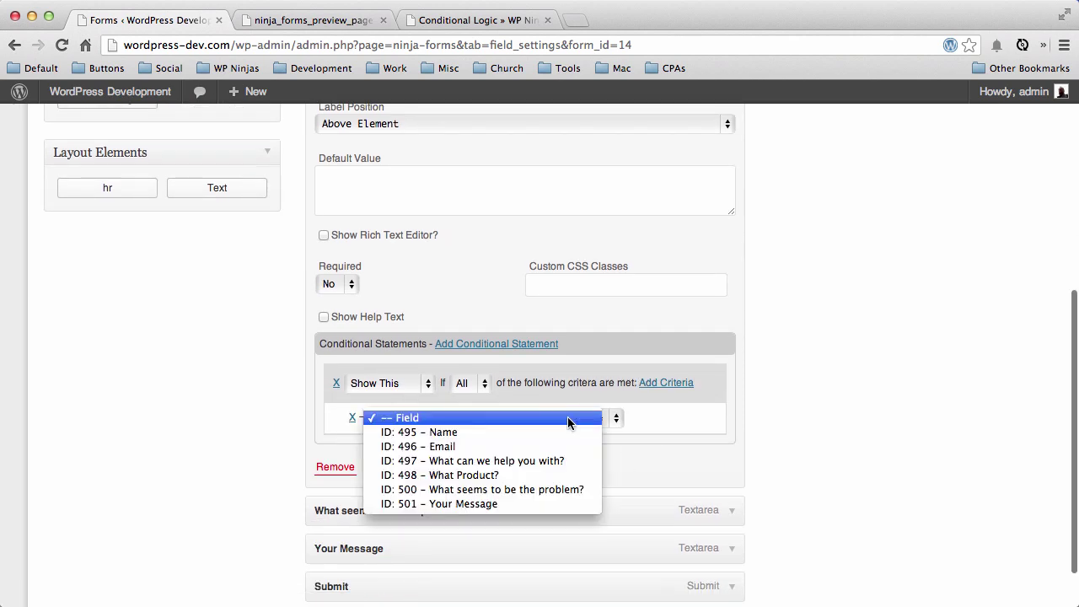
pyautogui.click(556, 460)
pyautogui.click(665, 422)
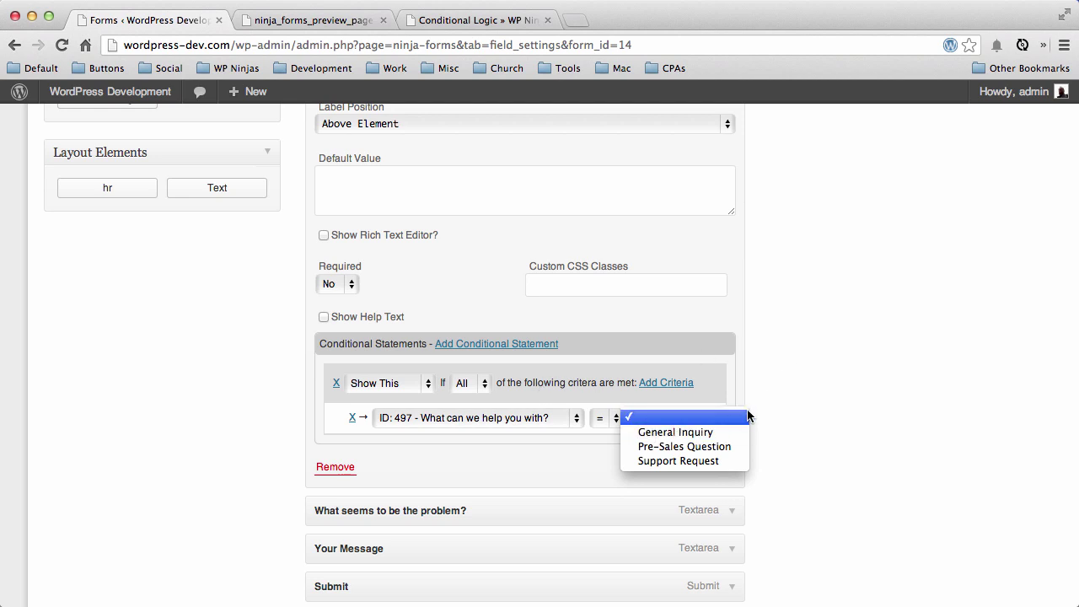
pyautogui.click(681, 463)
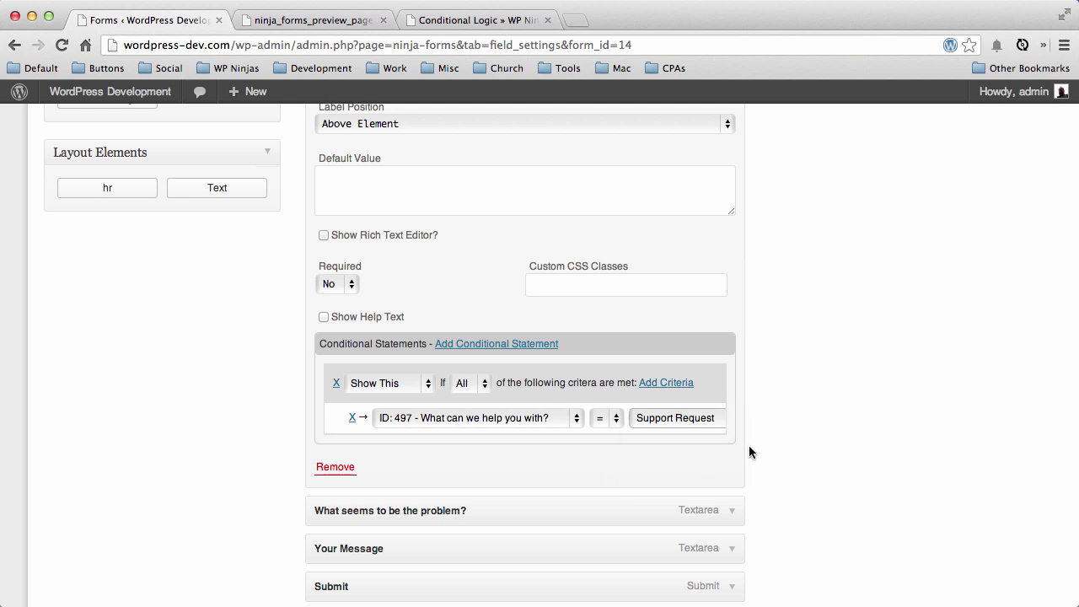
# Change the criterion's value to Pre-Sales Question and collapse the "What Questions can we answer for you?" field
pyautogui.scroll(5, 856, 388)
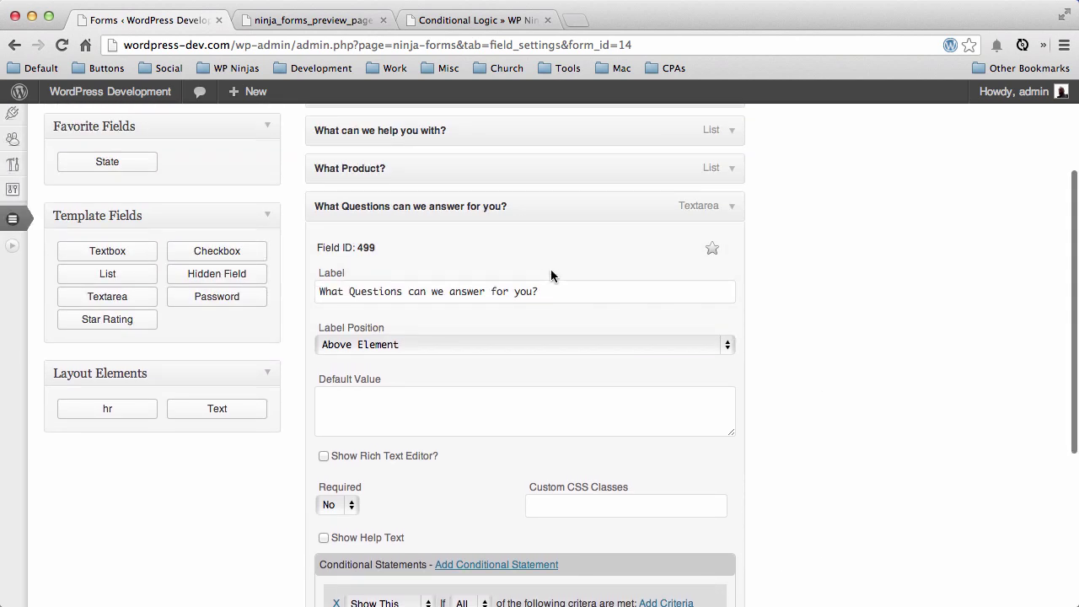
pyautogui.scroll(-5, 755, 297)
pyautogui.click(675, 381)
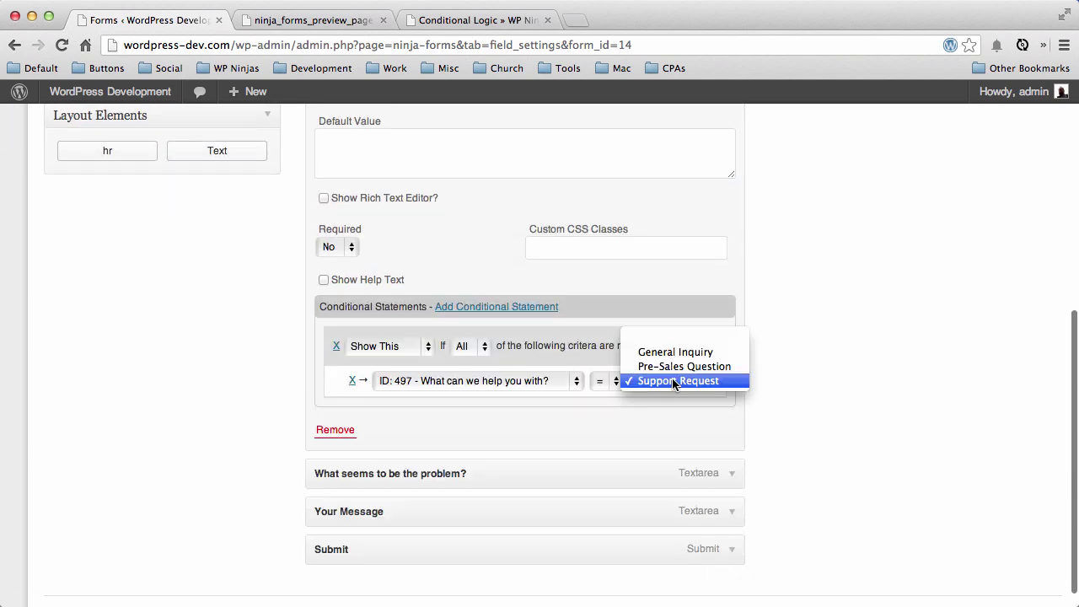
pyautogui.click(673, 367)
pyautogui.scroll(5, 897, 337)
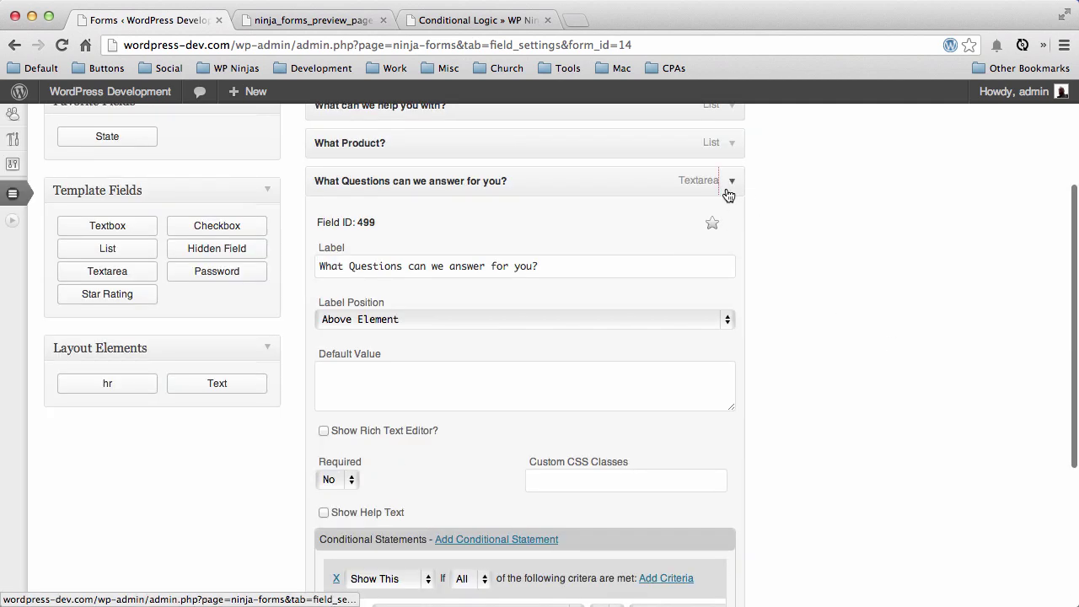
pyautogui.click(732, 182)
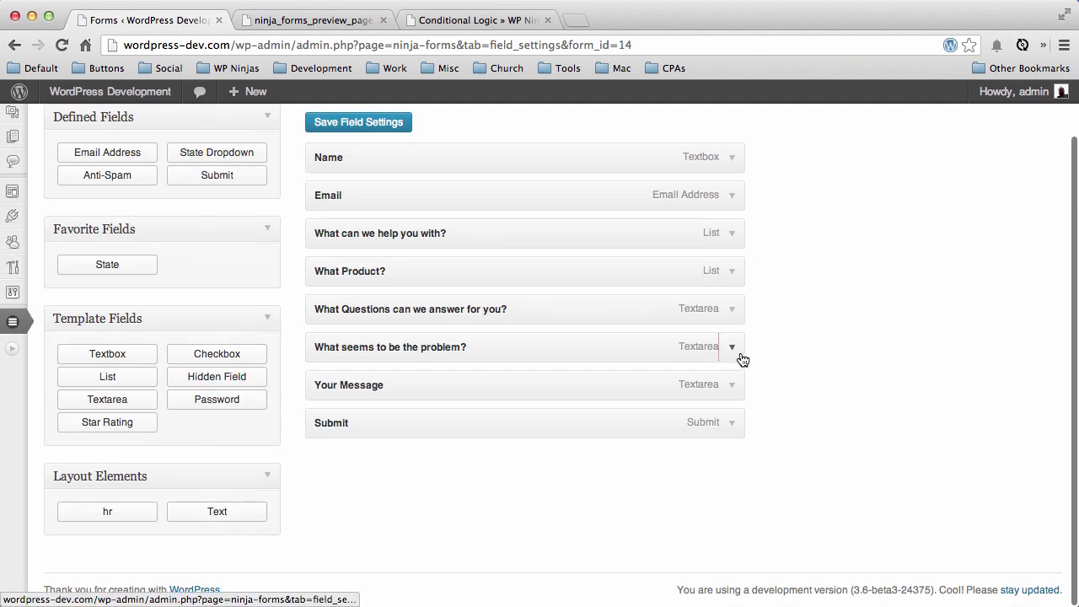
# Open the "What seems to be the problem?" field and add a conditional statement with the Show This action
pyautogui.click(739, 354)
pyautogui.scroll(-3, 857, 353)
pyautogui.scroll(-3, 857, 354)
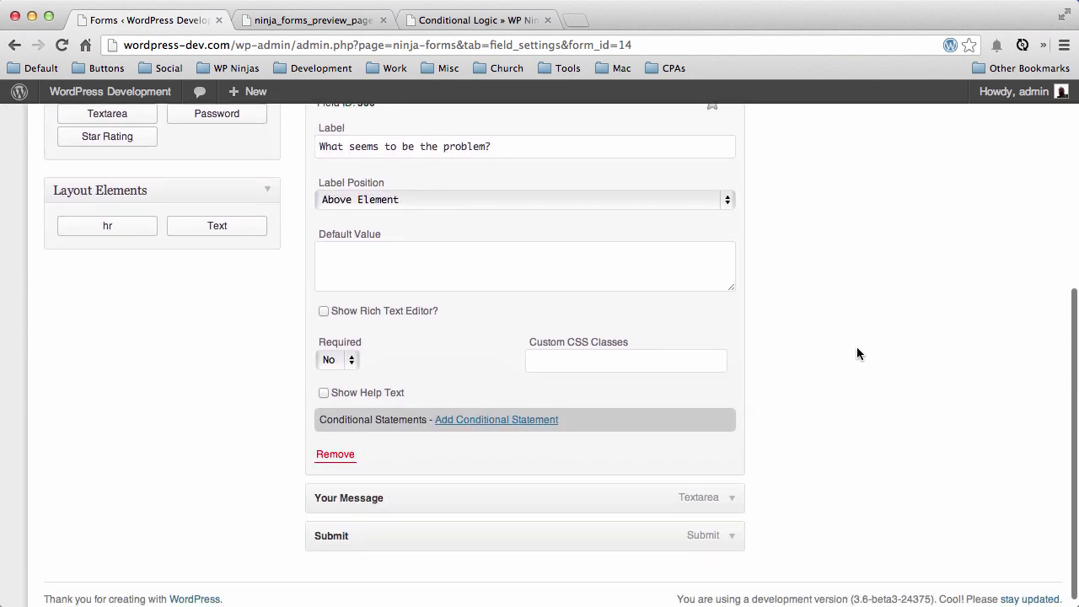
pyautogui.click(482, 425)
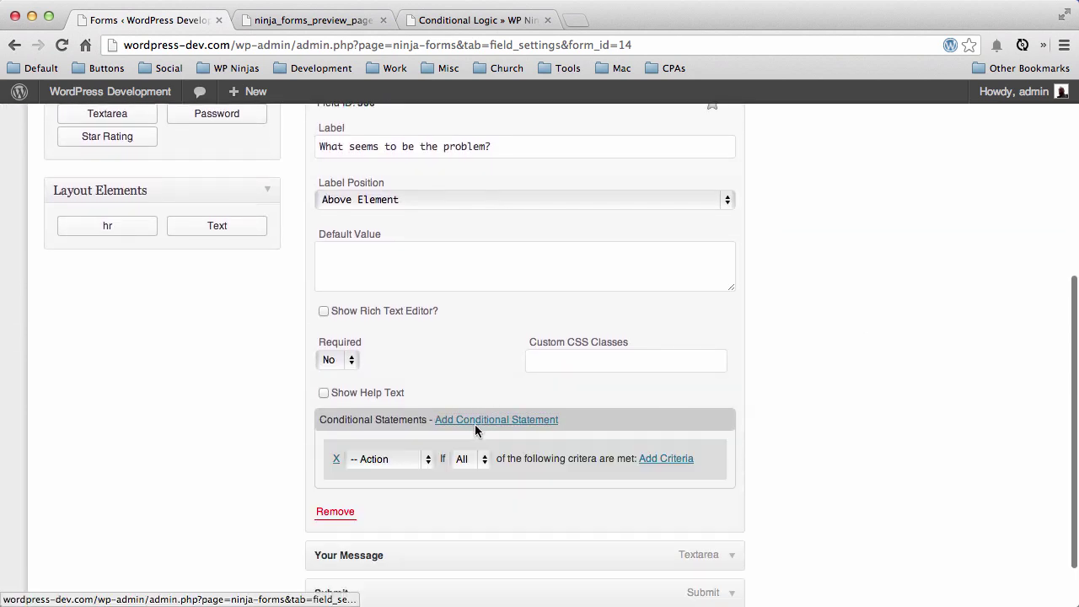
pyautogui.click(426, 460)
pyautogui.click(414, 475)
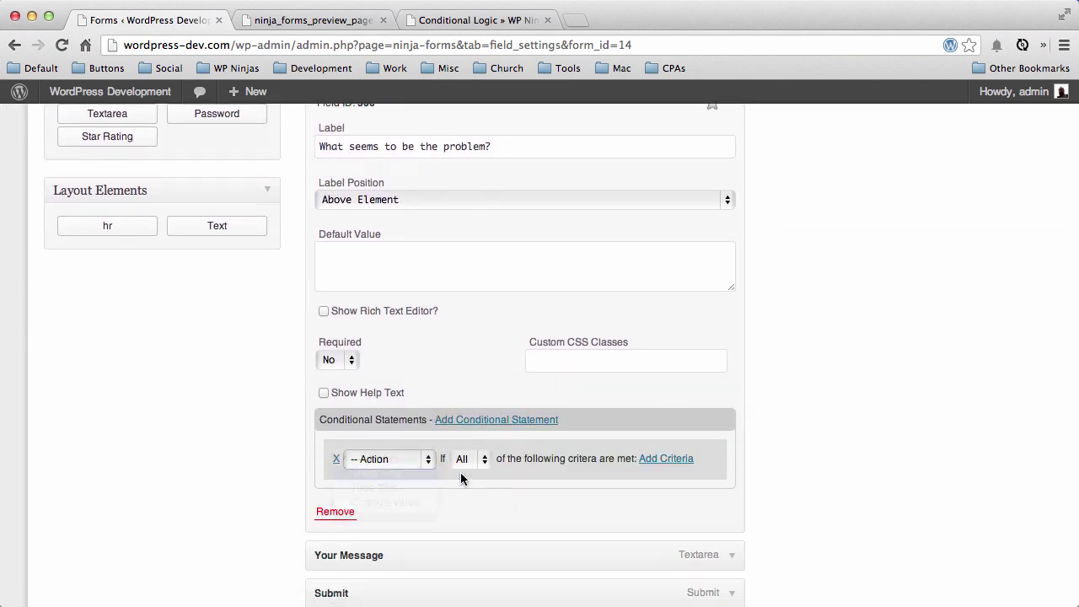
# Add a criterion requiring "What can we help you with?" to equal Support Request, and collapse the "What seems to be the problem?" field
pyautogui.click(648, 465)
pyautogui.click(589, 495)
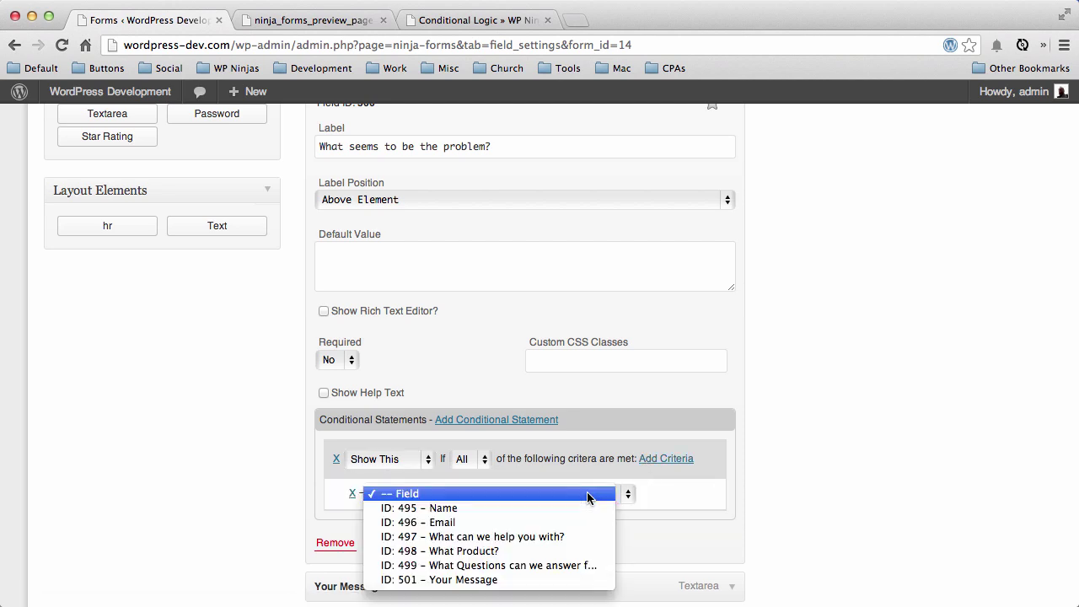
pyautogui.click(554, 537)
pyautogui.click(686, 499)
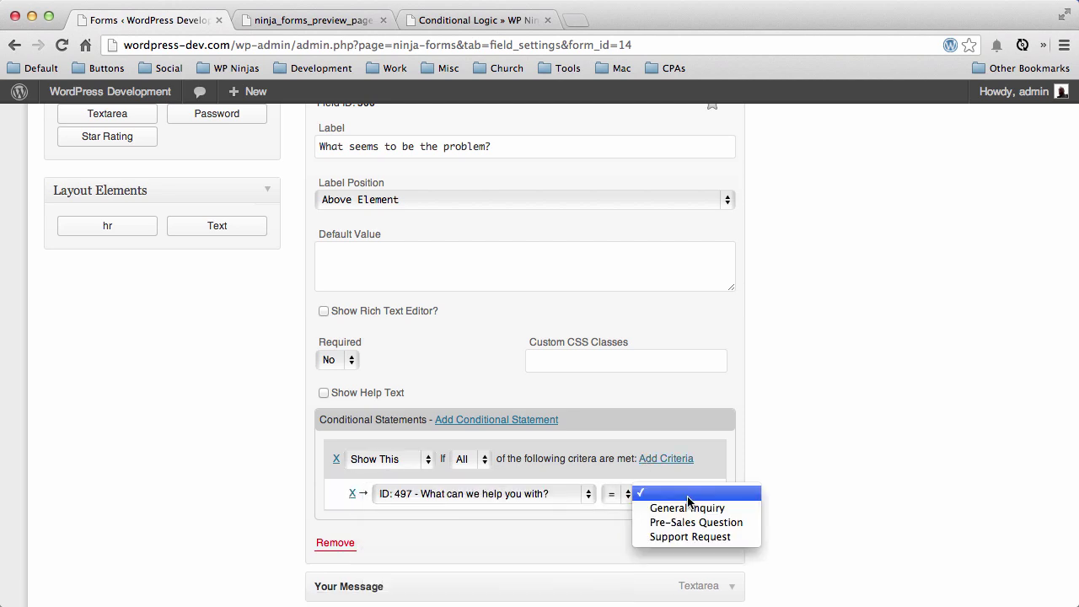
pyautogui.click(687, 538)
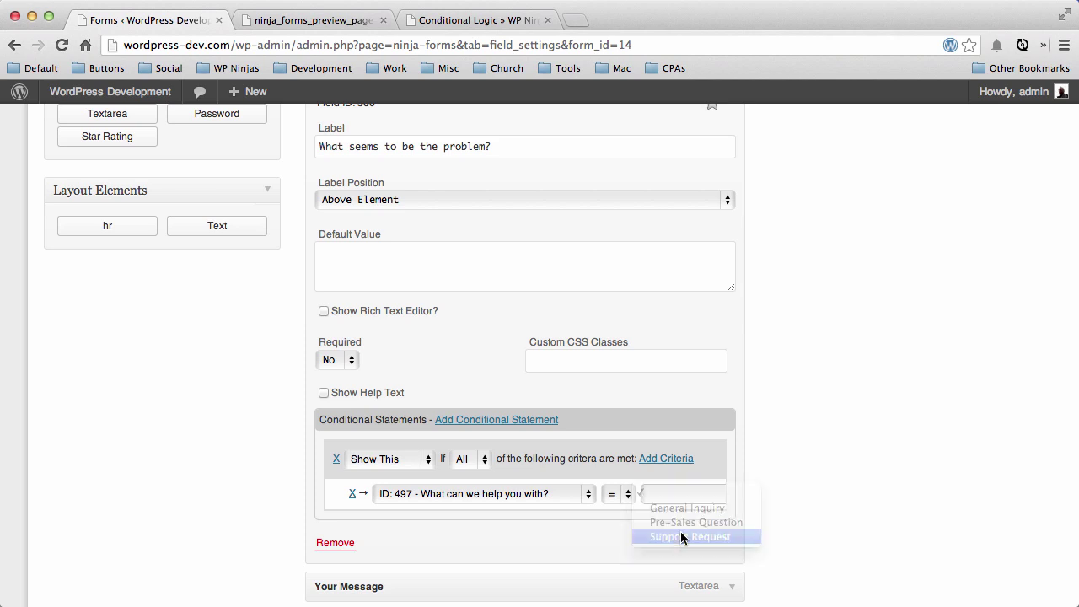
pyautogui.scroll(5, 764, 497)
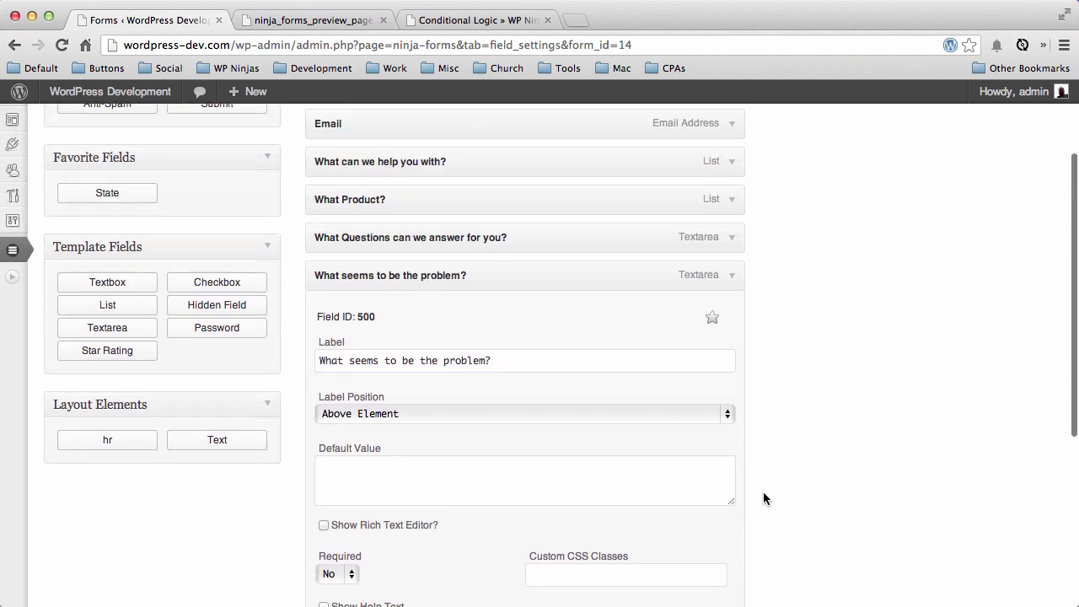
pyautogui.click(733, 282)
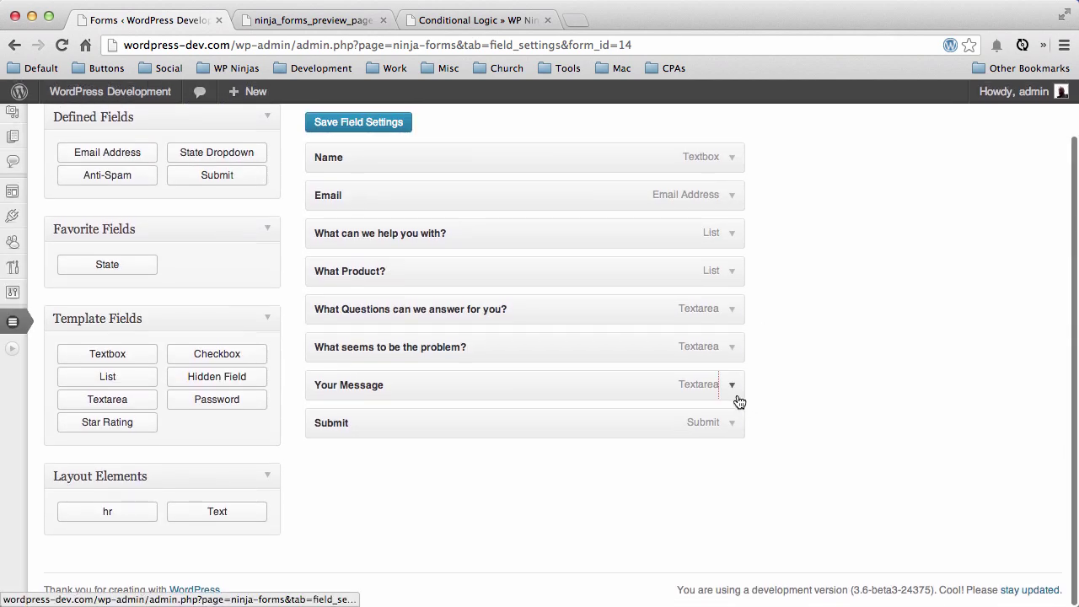
# Open the "Your Message" field and add a conditional statement with the Show This action
pyautogui.click(733, 386)
pyautogui.scroll(-5, 769, 405)
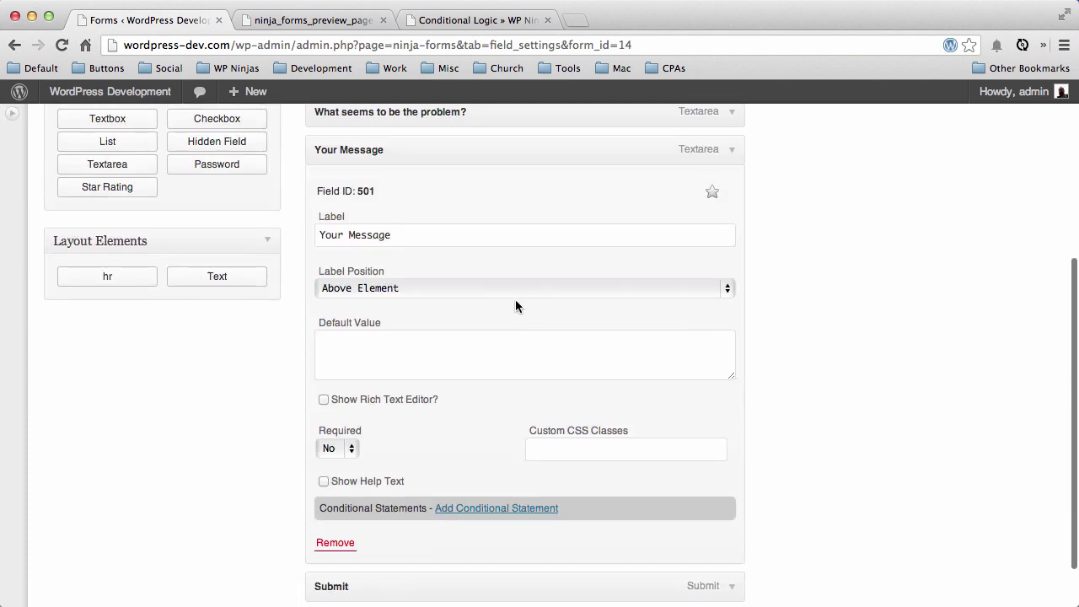
pyautogui.click(497, 509)
pyautogui.scroll(-3, 485, 445)
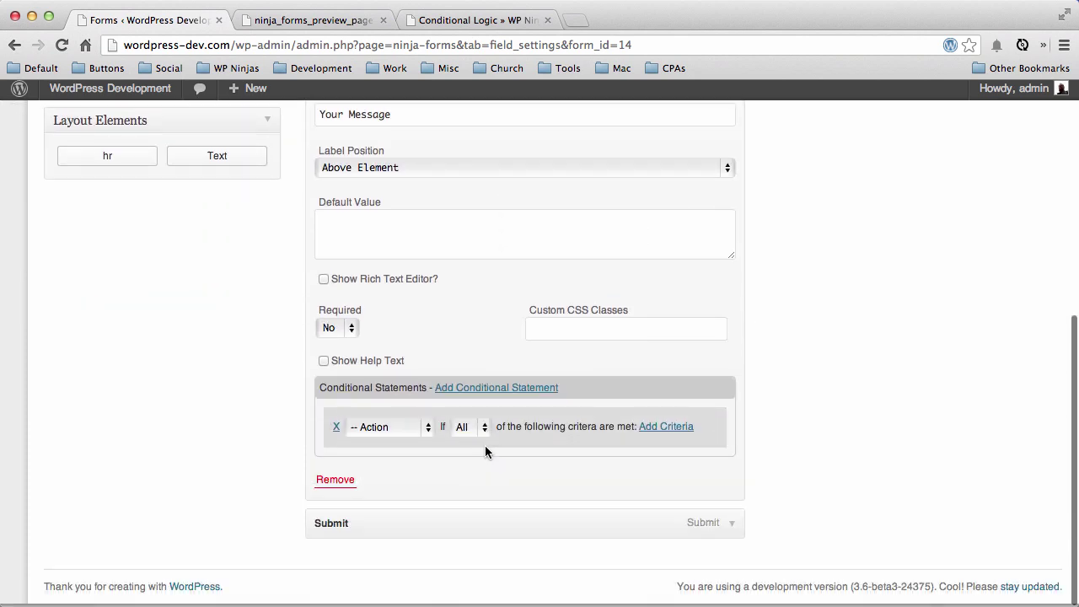
pyautogui.click(430, 429)
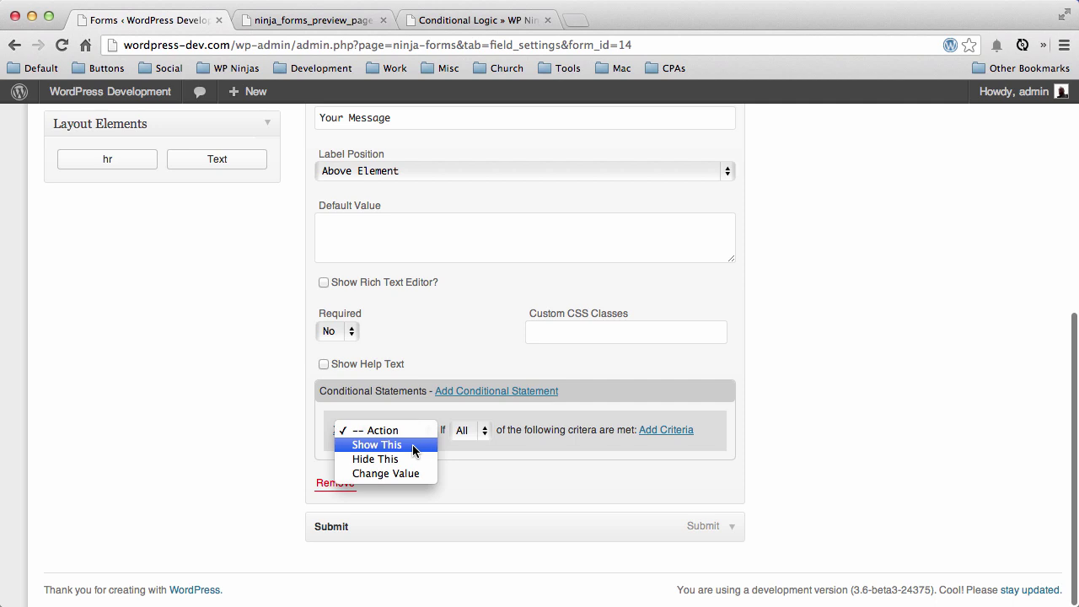
pyautogui.click(407, 448)
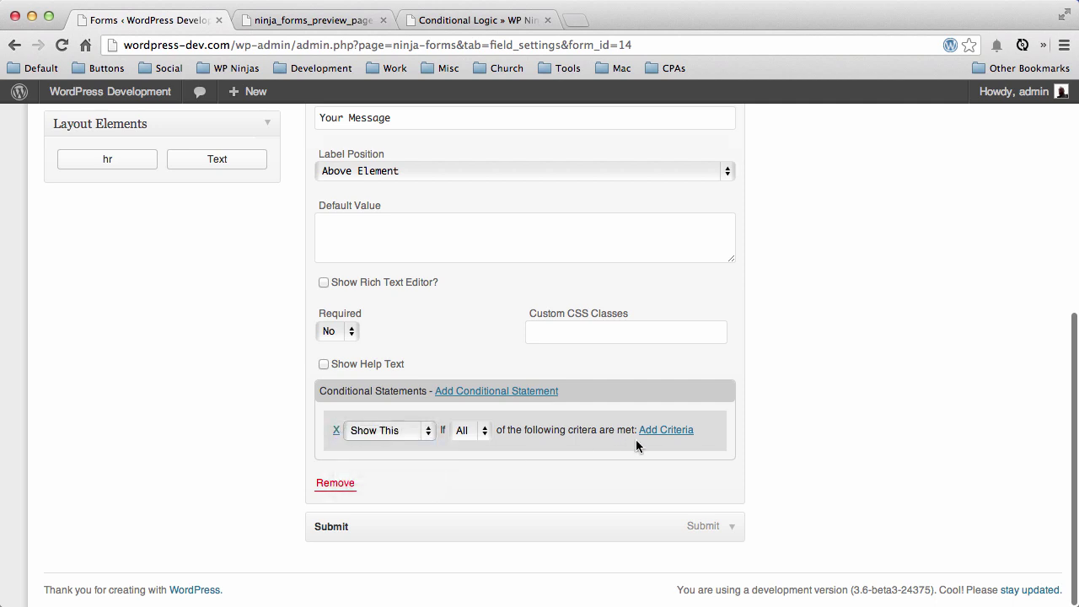
# Add a criterion to the "Your Message" statement requiring "What can we help you with?" to equal General Inquiry
pyautogui.click(660, 438)
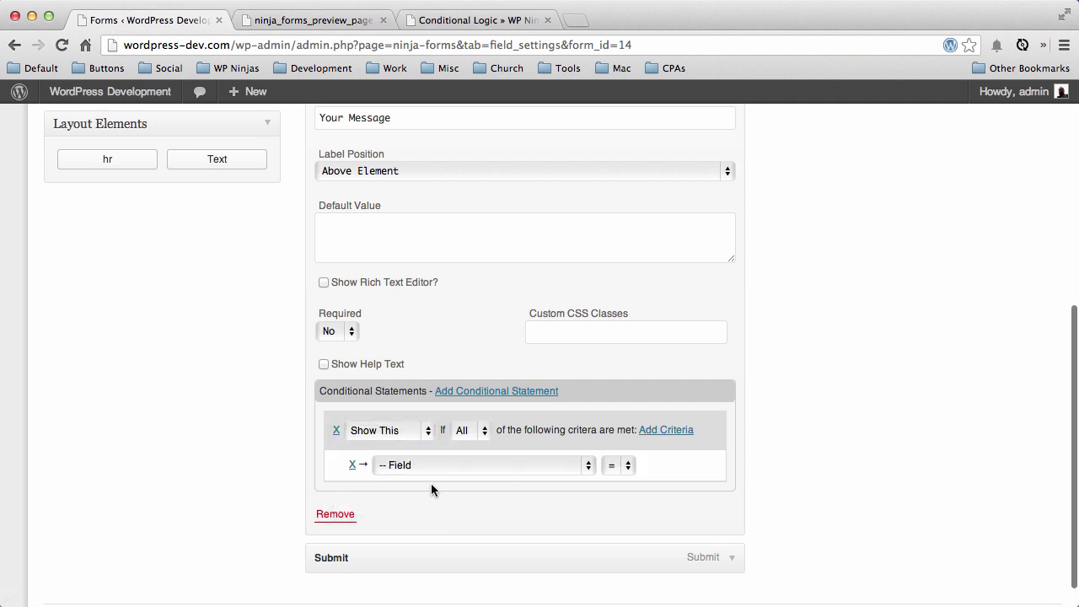
pyautogui.click(417, 464)
pyautogui.click(457, 509)
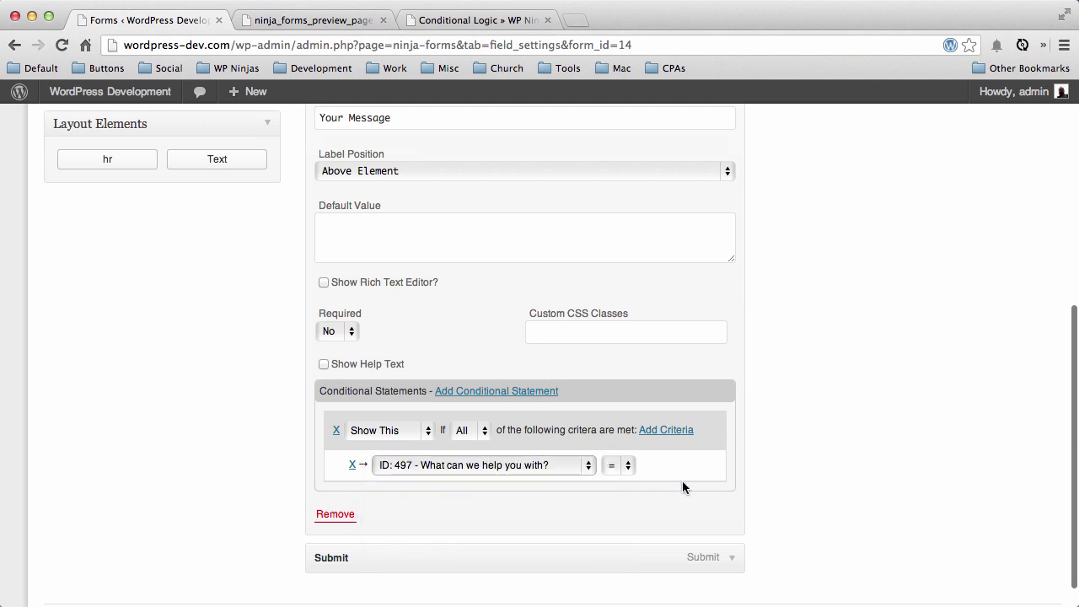
pyautogui.click(681, 469)
pyautogui.click(682, 480)
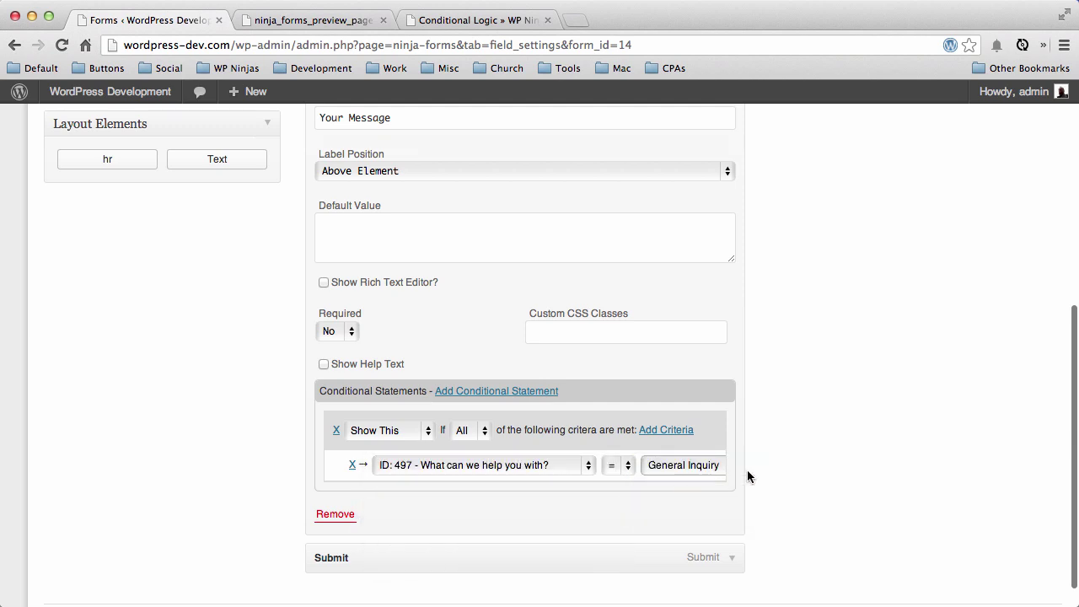
# Save the field settings and reload the form preview page
pyautogui.scroll(10, 766, 469)
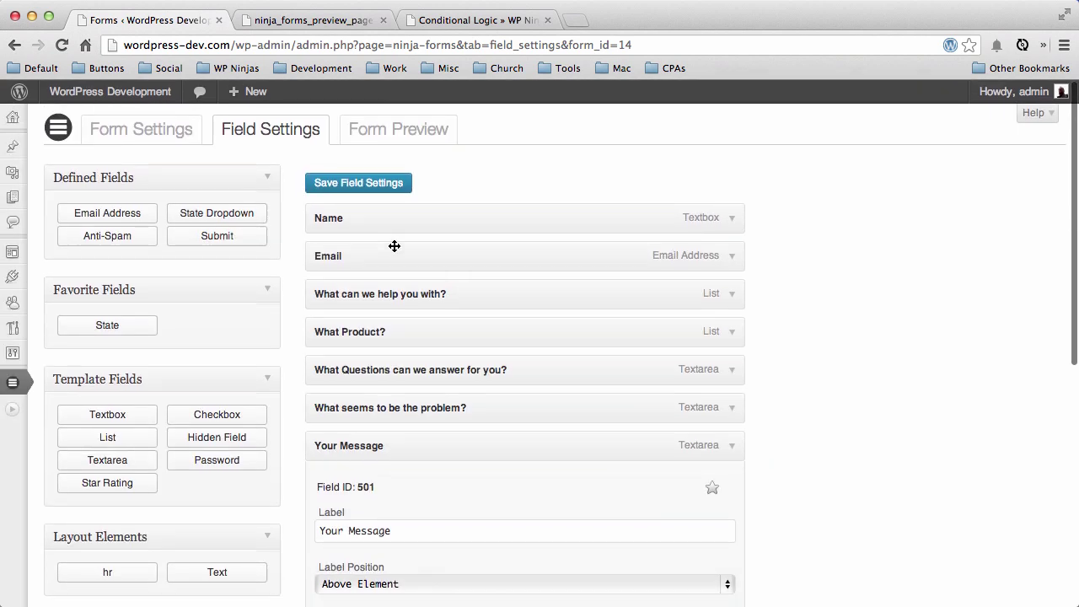
pyautogui.click(379, 189)
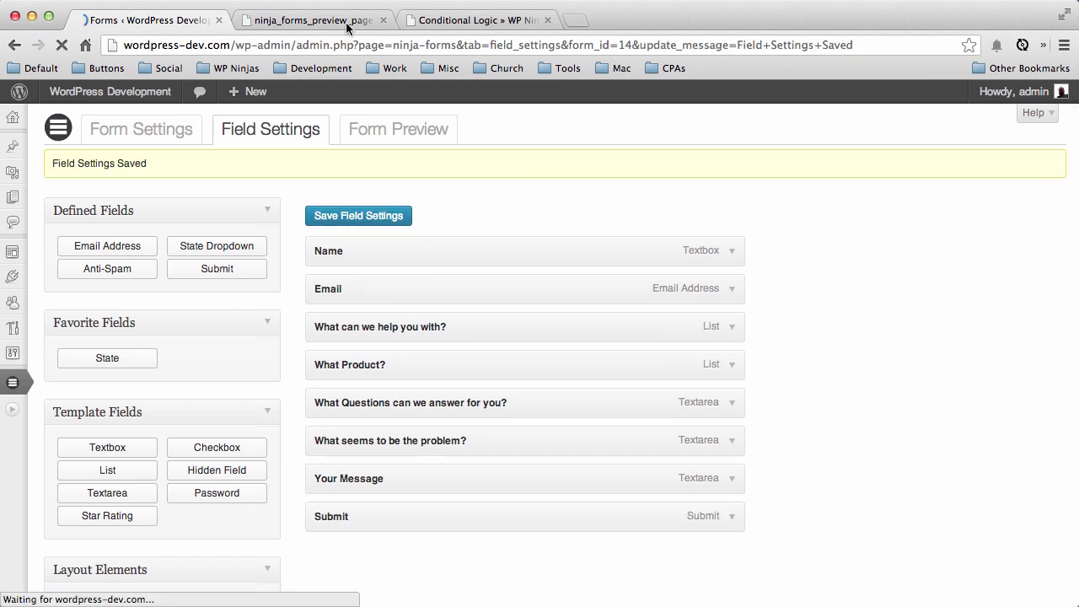
pyautogui.click(345, 21)
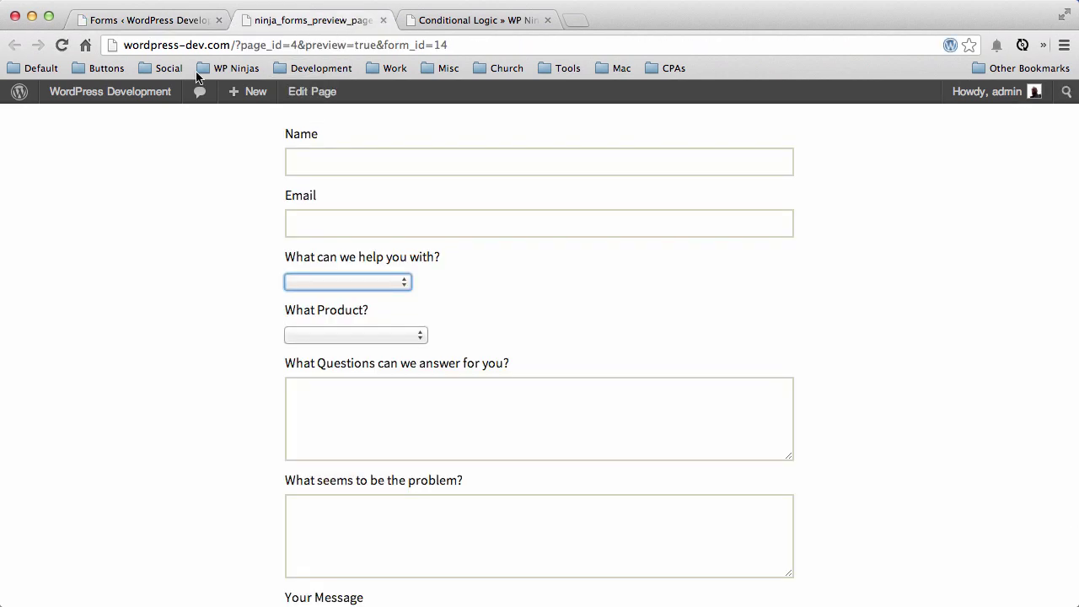
pyautogui.click(61, 44)
# Test the previewed form by choosing General Inquiry for "What can we help you with?" and enter the "Your Message" text area
pyautogui.scroll(-1, 211, 290)
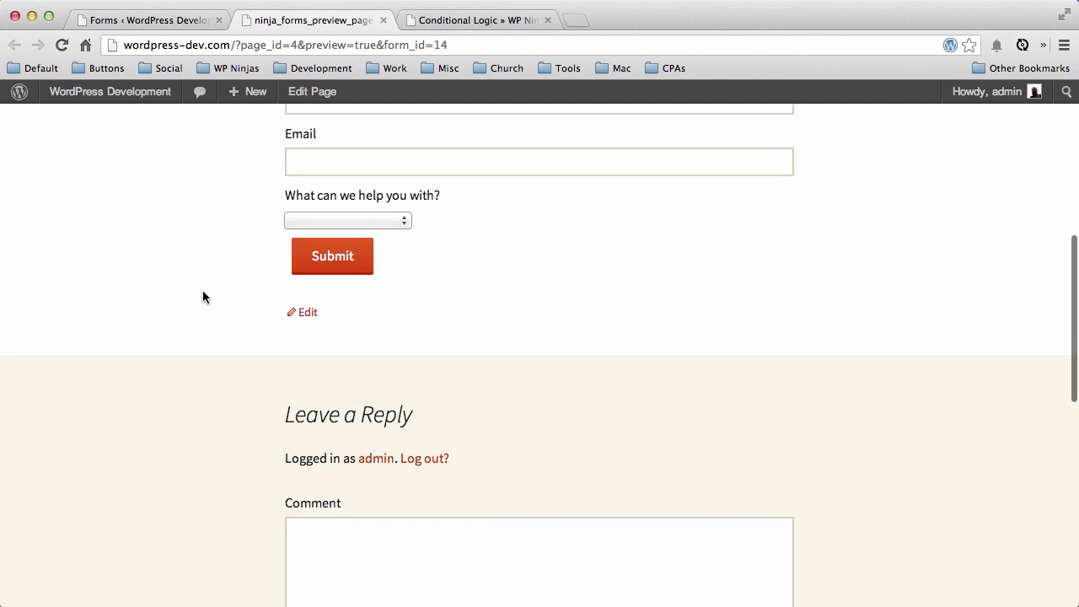
pyautogui.scroll(4, 200, 295)
pyautogui.scroll(-3, 201, 294)
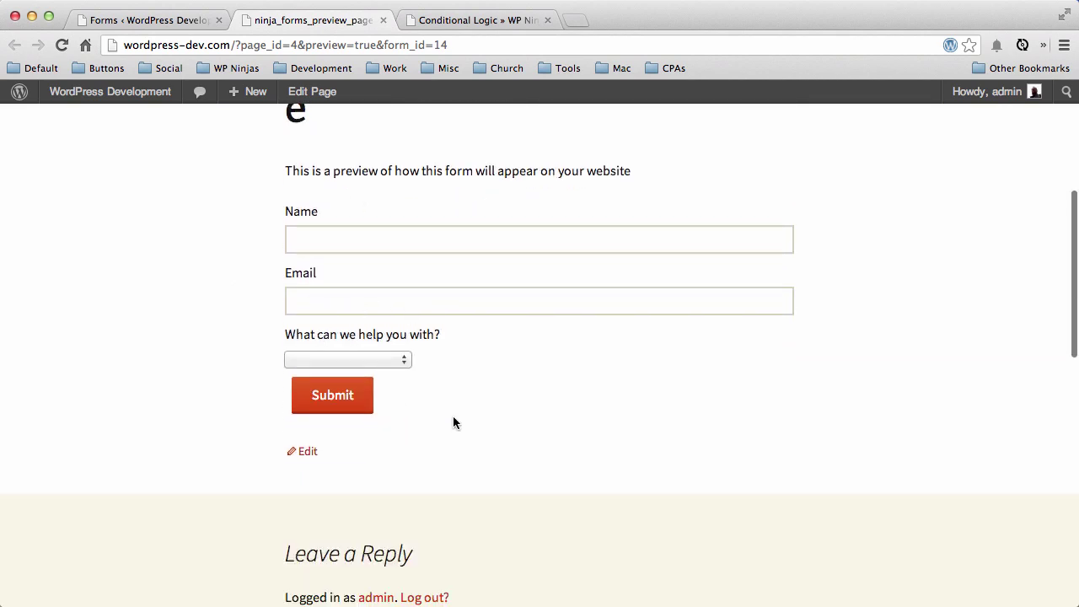
pyautogui.scroll(-1, 524, 361)
pyautogui.click(405, 319)
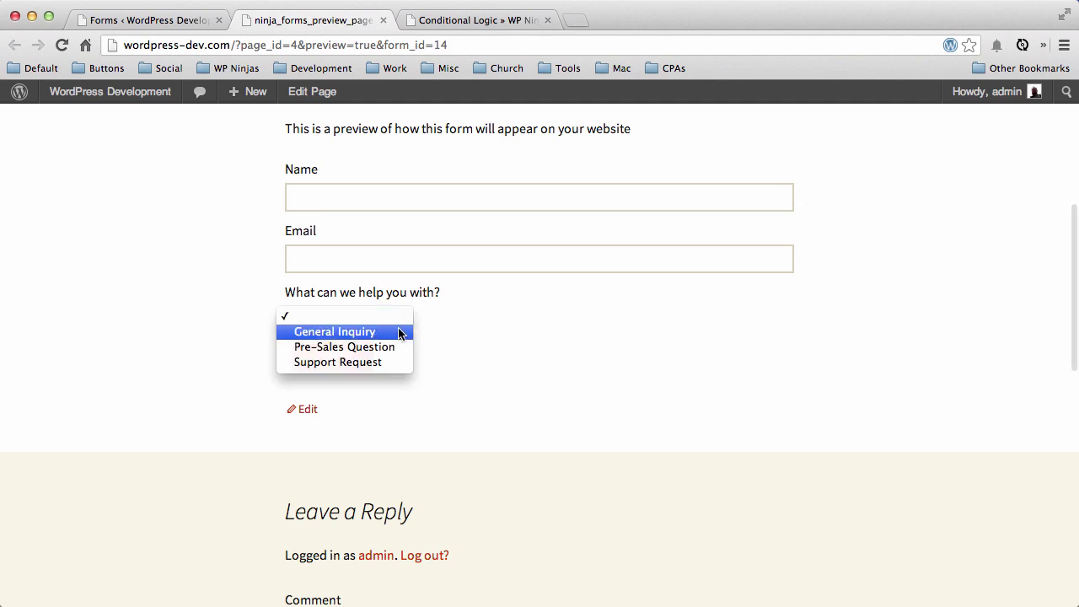
pyautogui.click(403, 332)
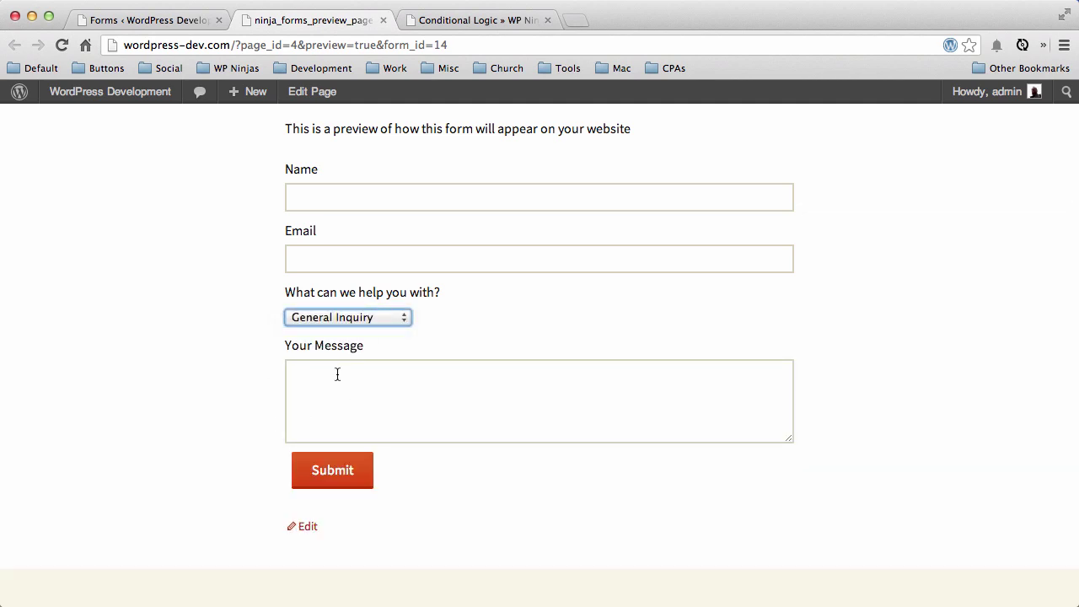
pyautogui.click(436, 425)
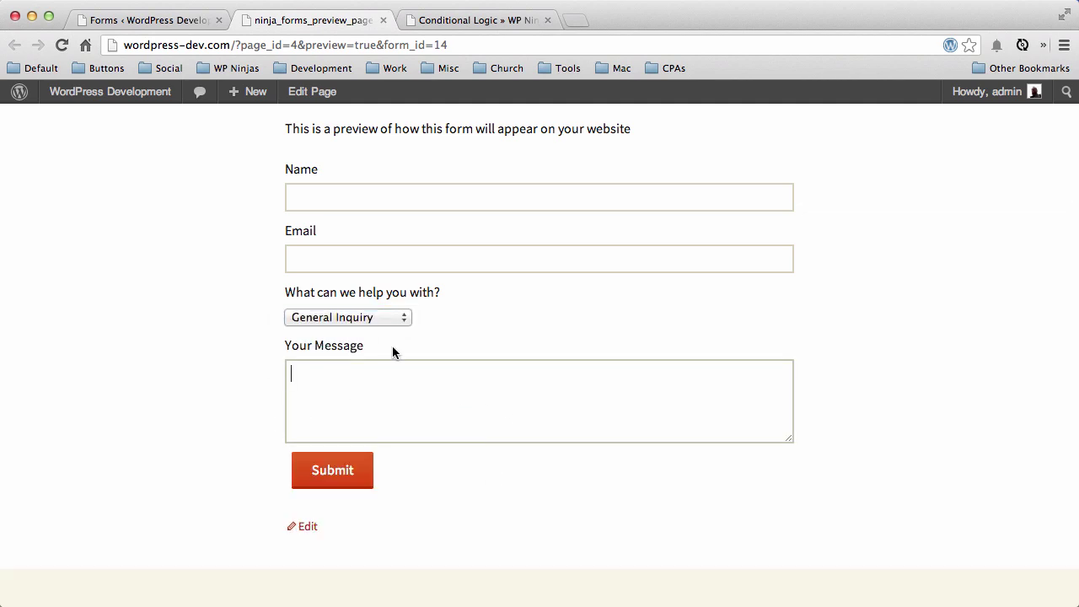
# Choose Pre-Sales Question for "What can we help you with?" in the preview and check the "What Product?" options
pyautogui.click(405, 327)
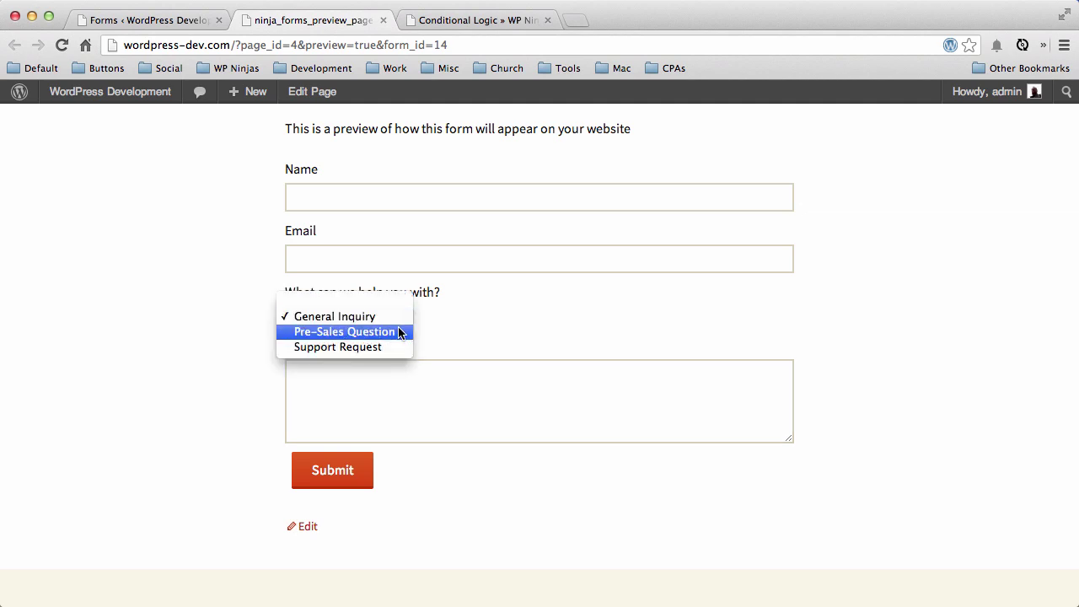
pyautogui.click(401, 332)
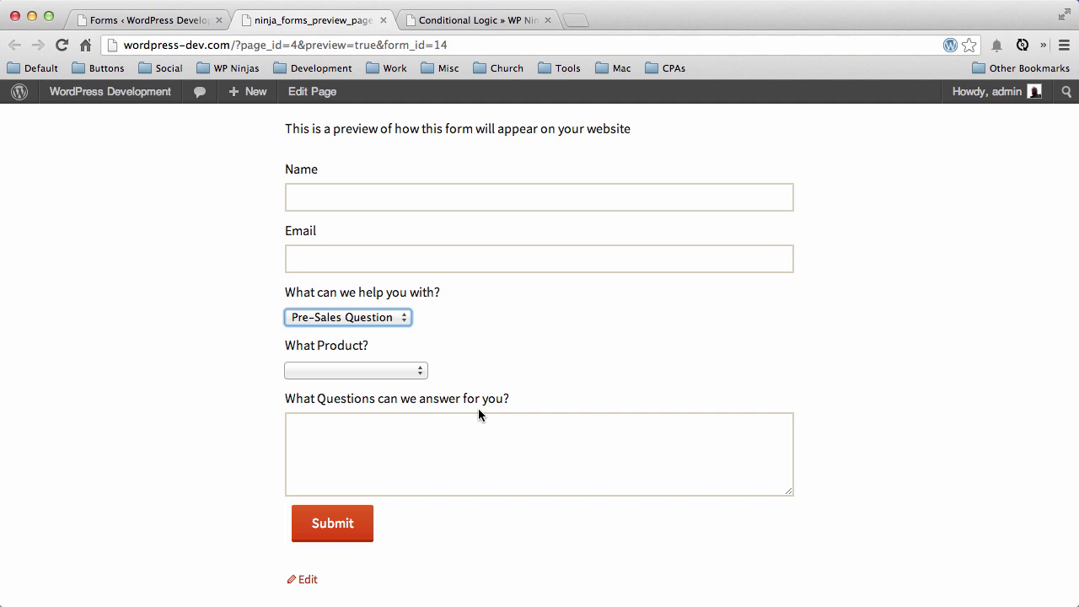
pyautogui.click(416, 371)
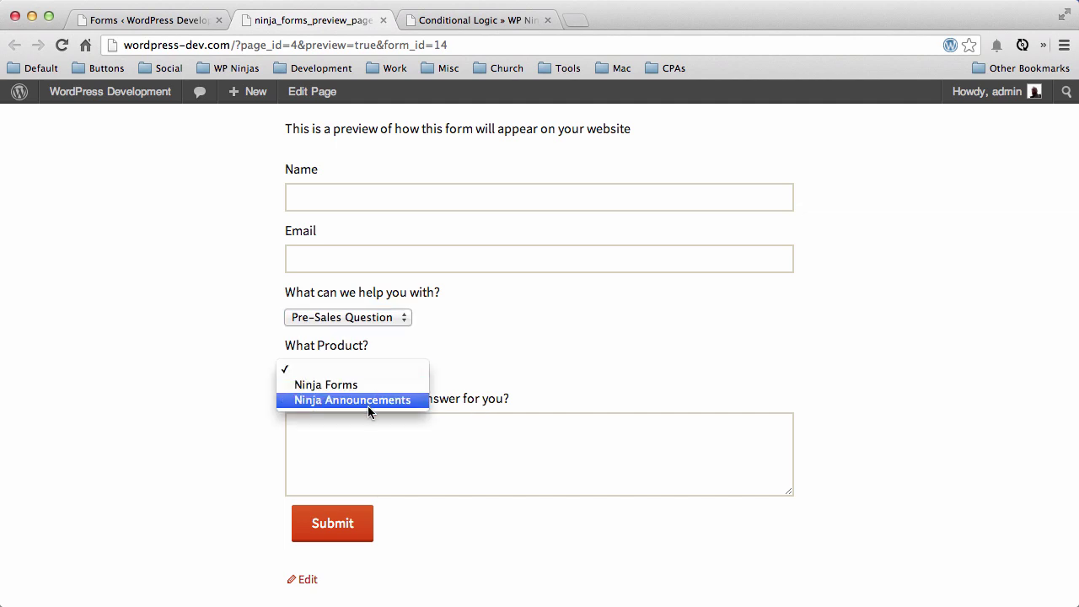
pyautogui.click(421, 323)
# Switch "What can we help you with?" to Support Request in the preview and check the "What Product?" options and visible fields
pyautogui.click(403, 318)
pyautogui.click(392, 332)
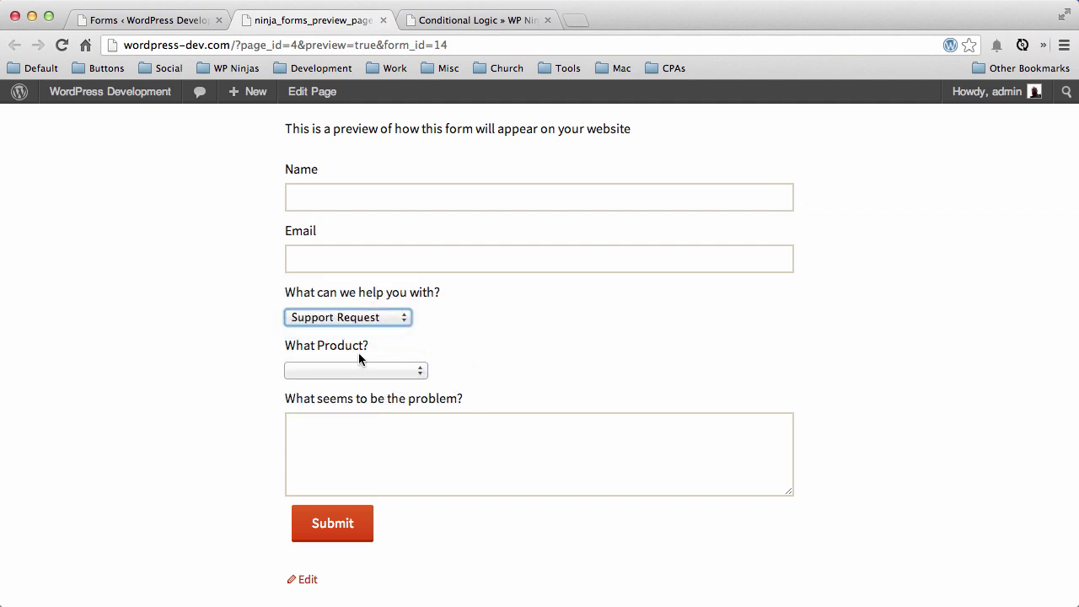
pyautogui.click(413, 369)
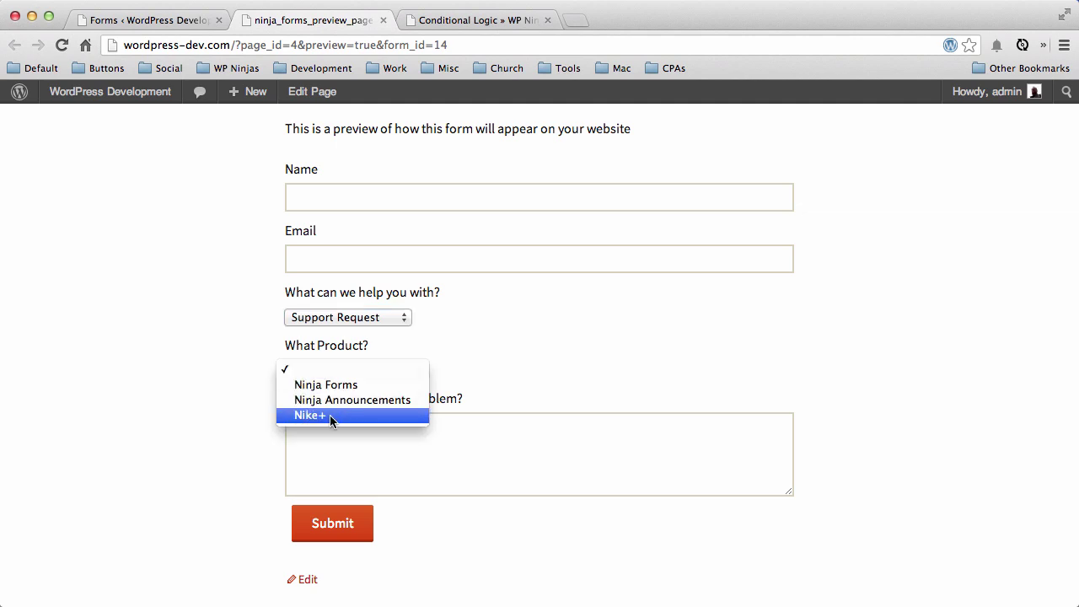
pyautogui.click(489, 398)
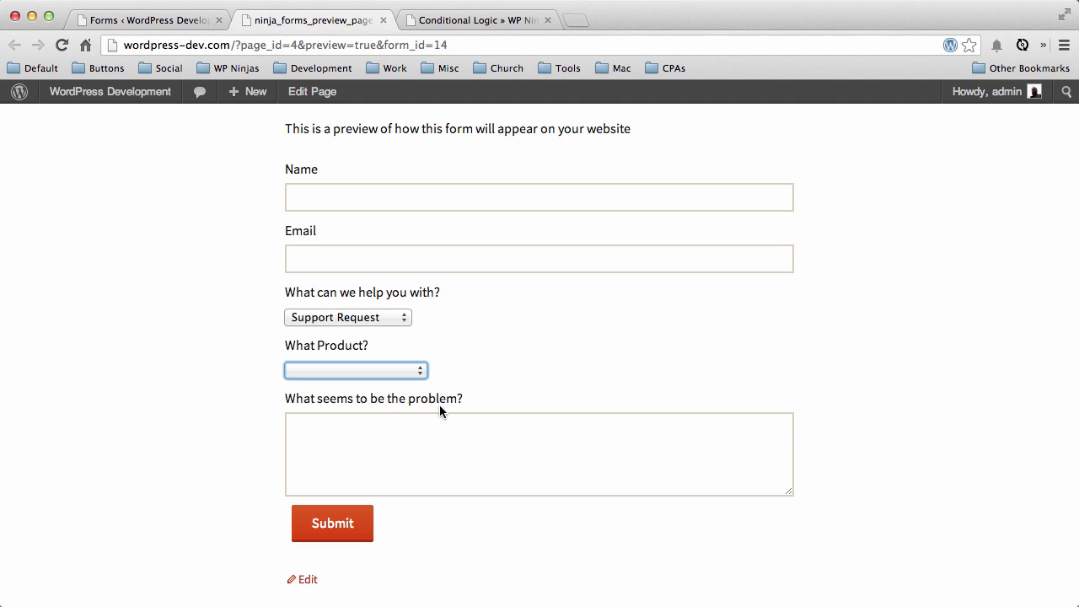
pyautogui.scroll(3, 514, 403)
pyautogui.scroll(-3, 514, 402)
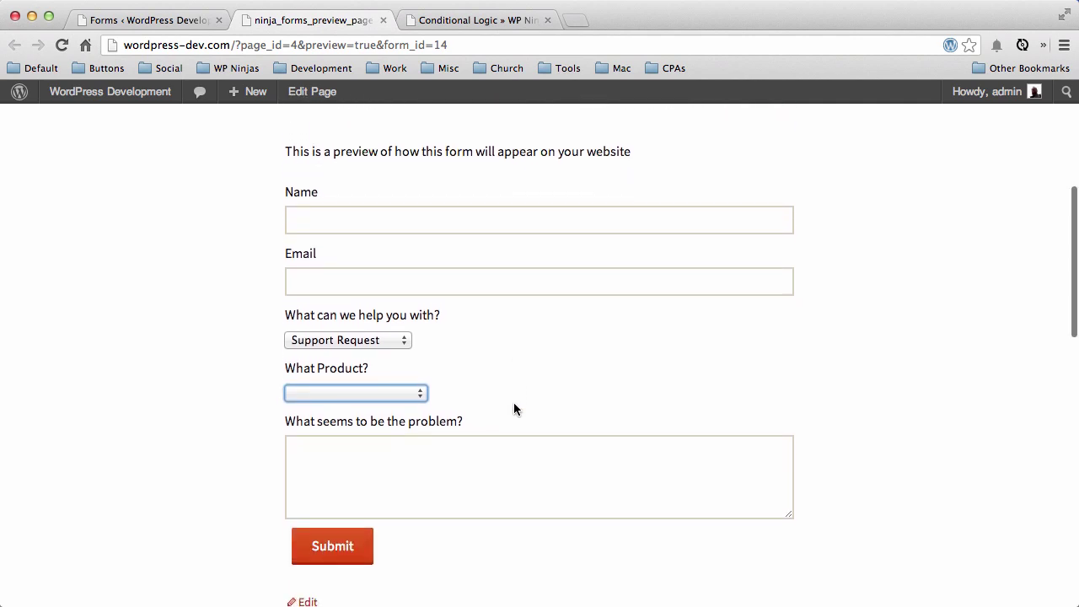